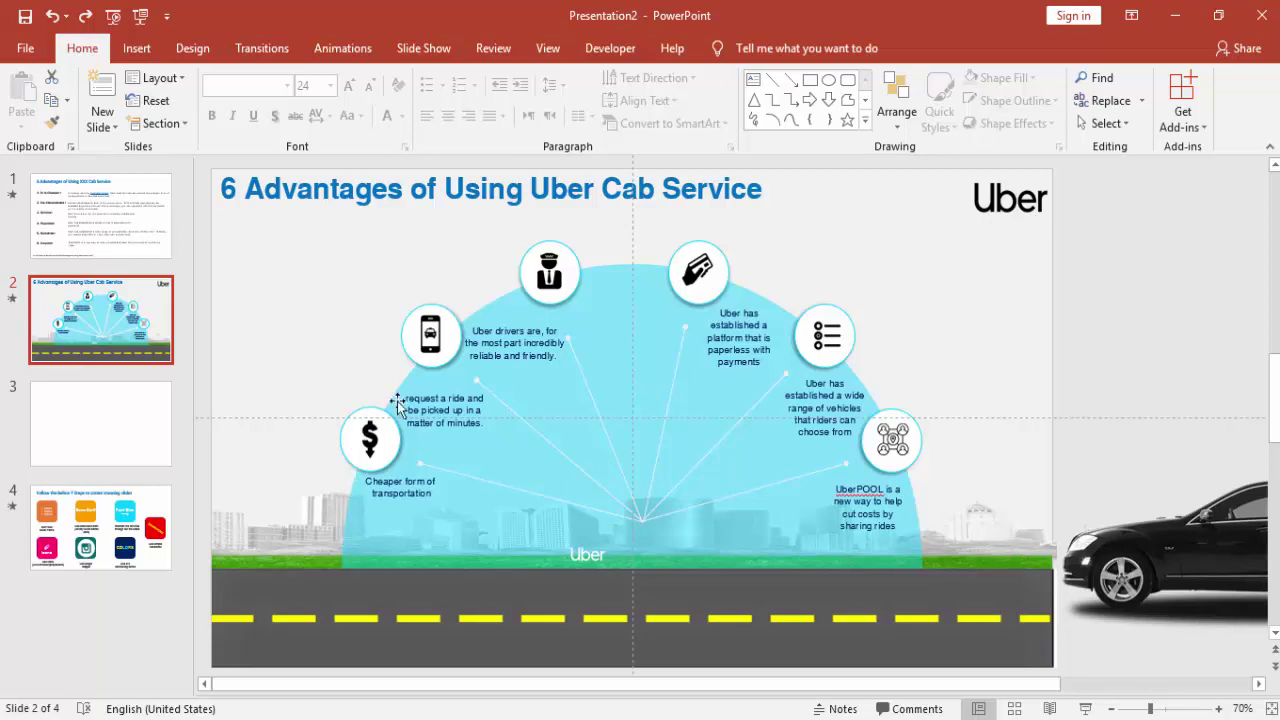
Open the blank slide 3 from the slide thumbnails pane
{"action": "left_click", "coordinate": [103, 432]}
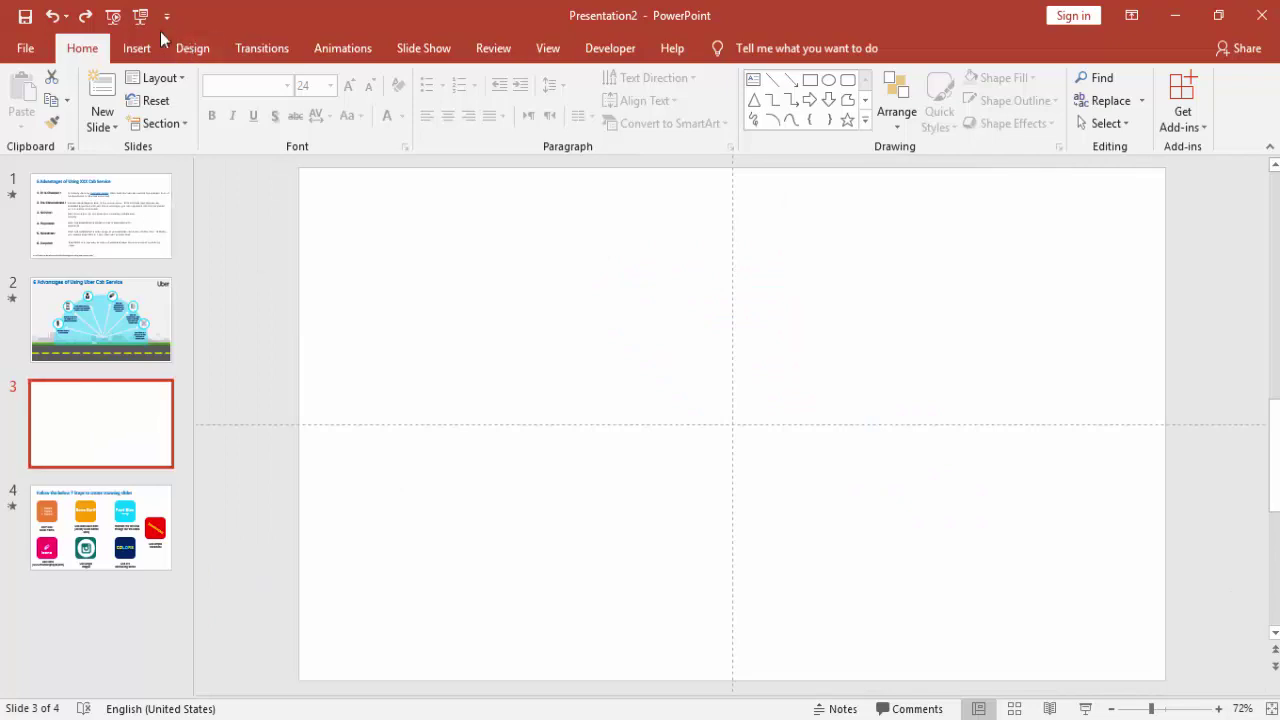
Insert the road picture onto slide 3
{"action": "left_click", "coordinate": [140, 48]}
{"action": "left_click", "coordinate": [128, 108]}
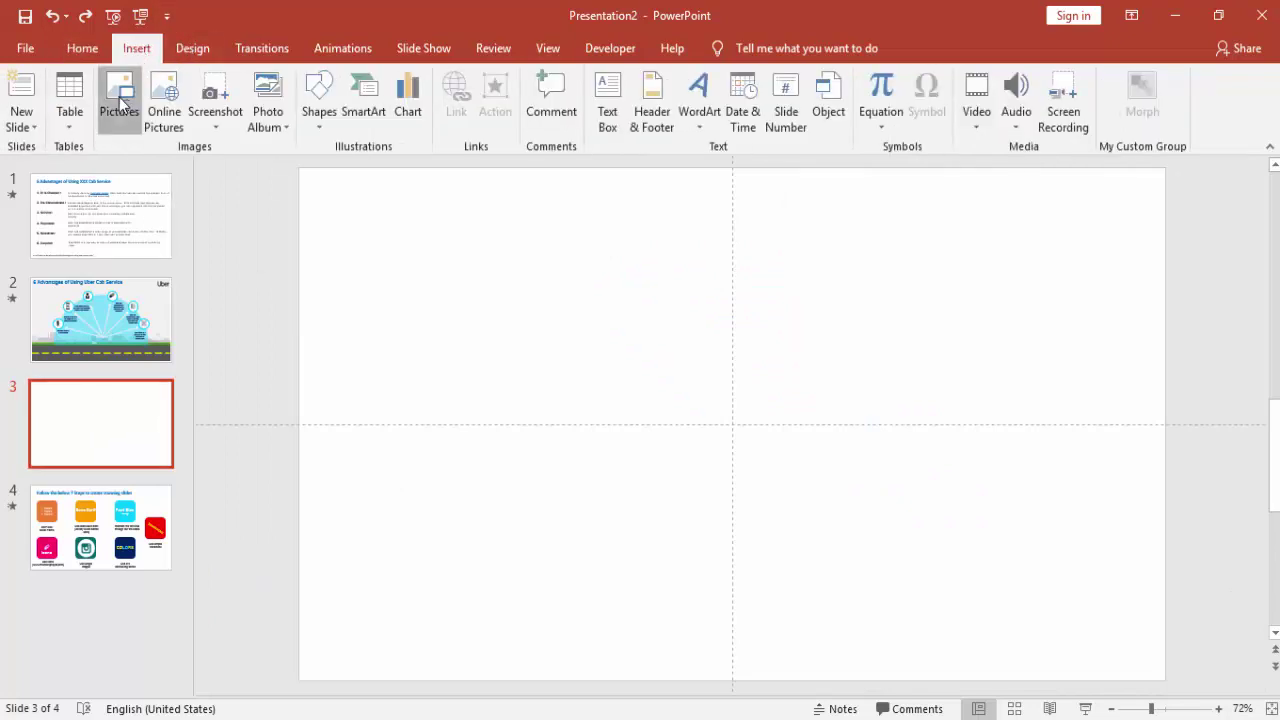
{"action": "left_click_drag", "start_coordinate": [381, 136], "coordinate": [368, 304]}
{"action": "double_click", "coordinate": [250, 301]}
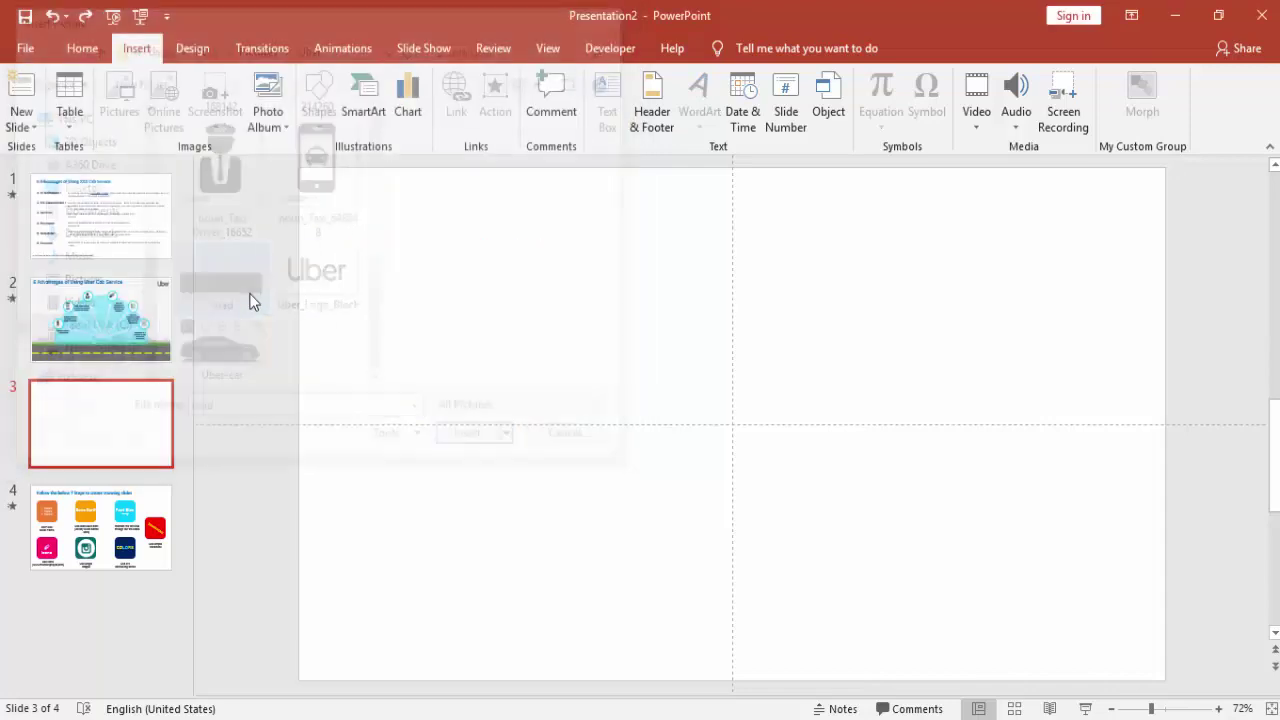
Move the road picture to the bottom-left and stretch it 13.33" across the slide
{"action": "left_click_drag", "start_coordinate": [745, 513], "coordinate": [609, 591]}
{"action": "left_click_drag", "start_coordinate": [695, 601], "coordinate": [695, 599]}
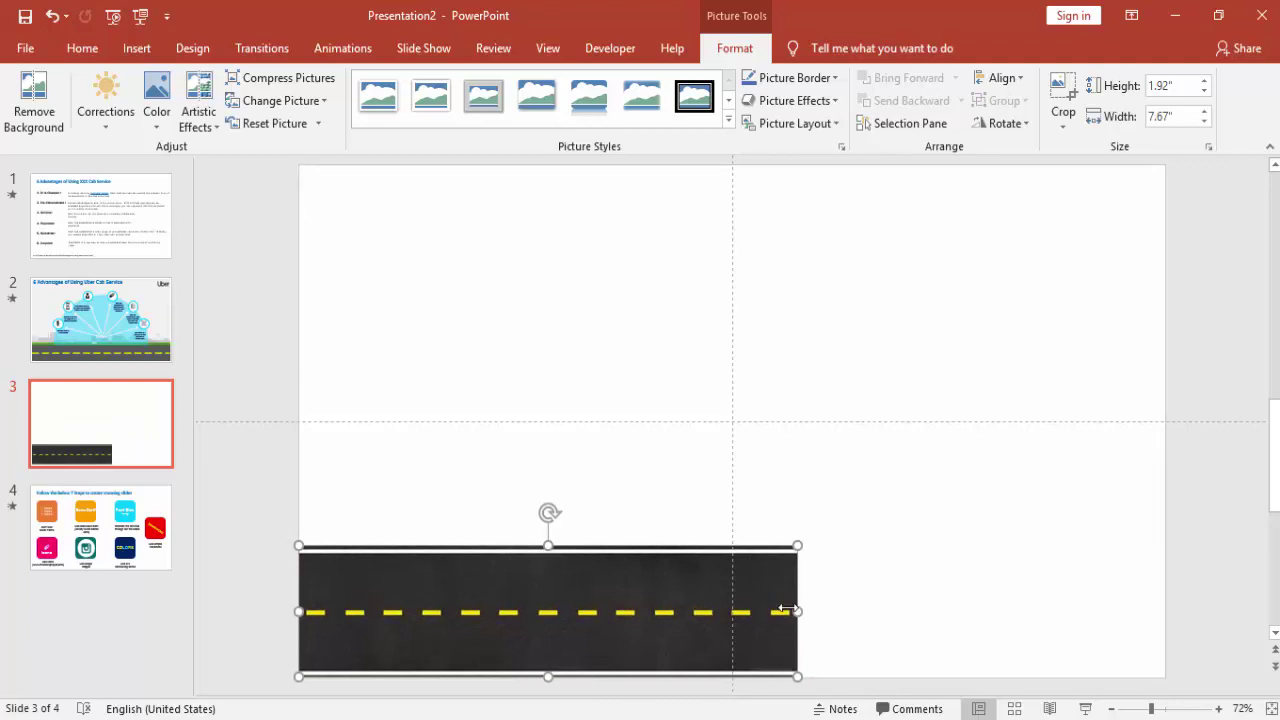
{"action": "left_click_drag", "start_coordinate": [797, 610], "coordinate": [1166, 613]}
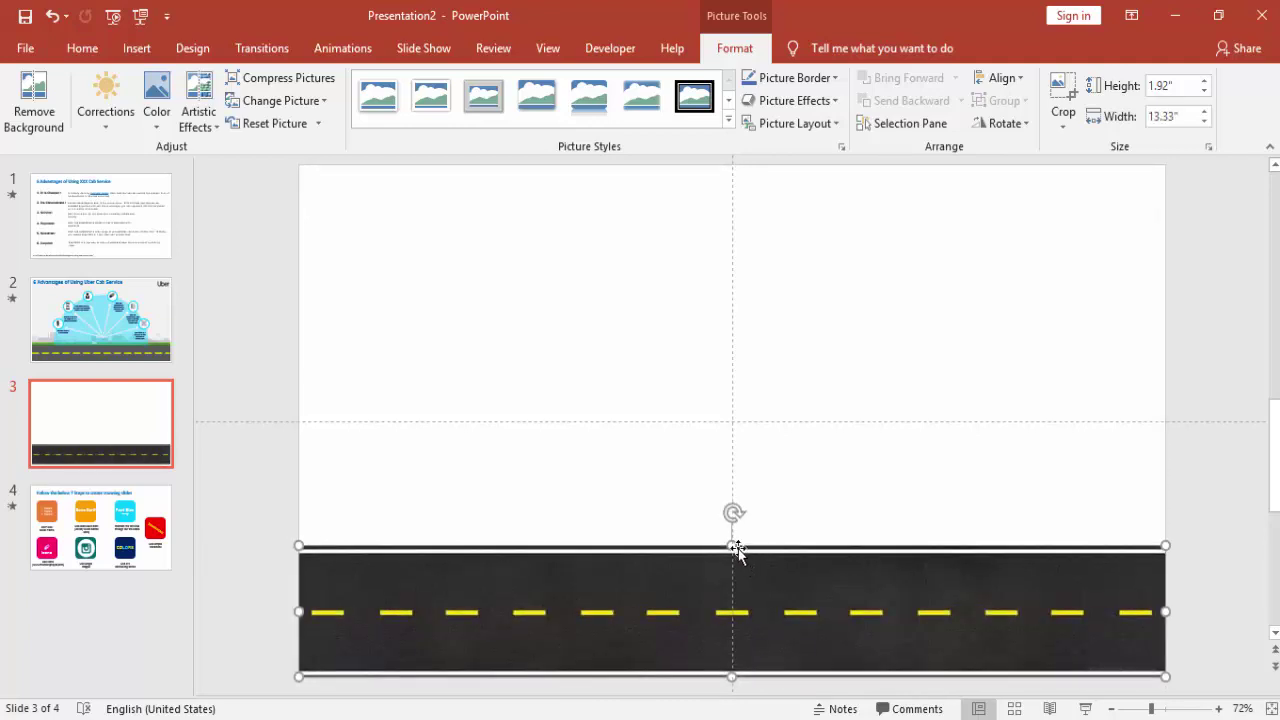
{"action": "left_click_drag", "start_coordinate": [733, 545], "coordinate": [734, 555]}
{"action": "left_click", "coordinate": [423, 383]}
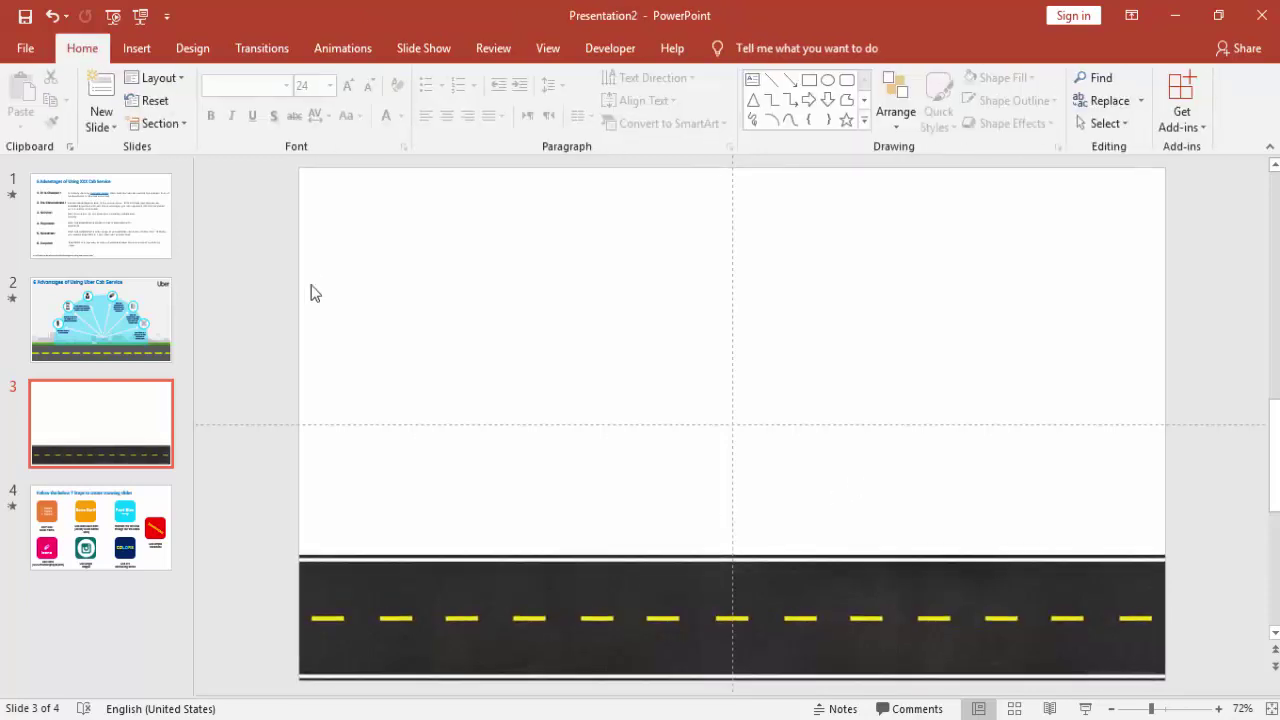
{"action": "left_click", "coordinate": [138, 48]}
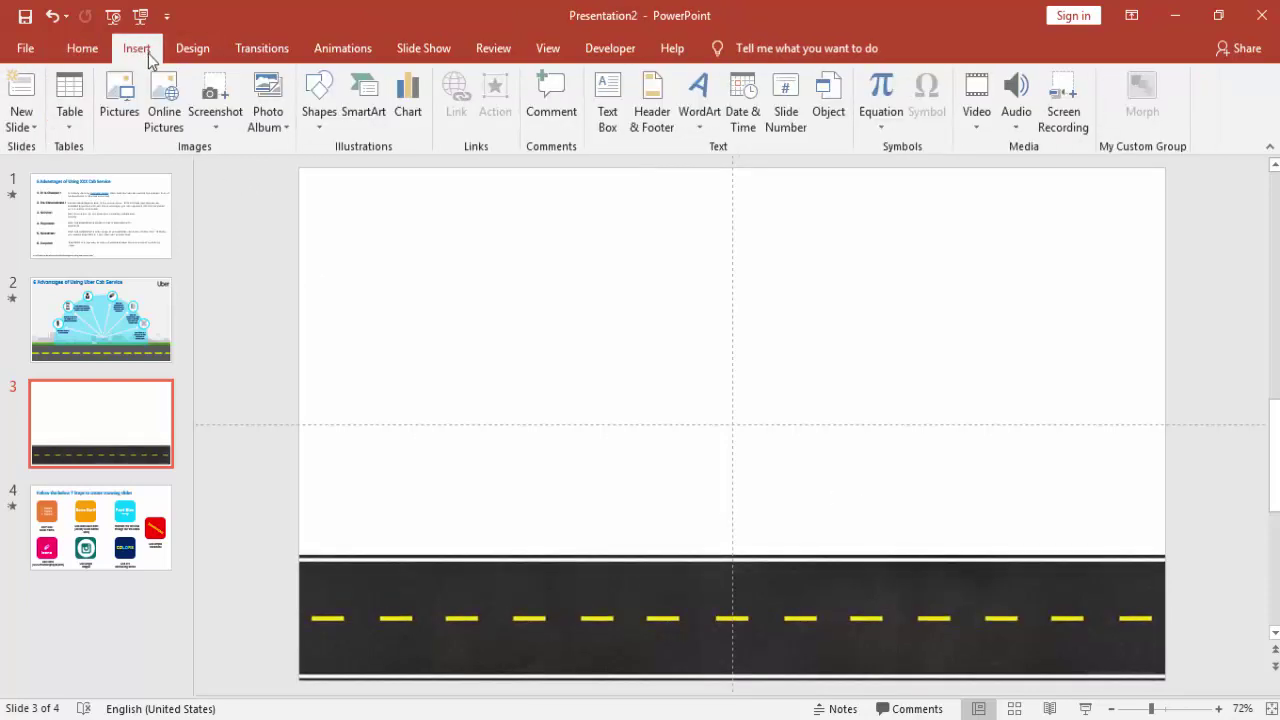
Draw a 4.16" partial circle above the road and trim it to a half circle
{"action": "left_click", "coordinate": [318, 125]}
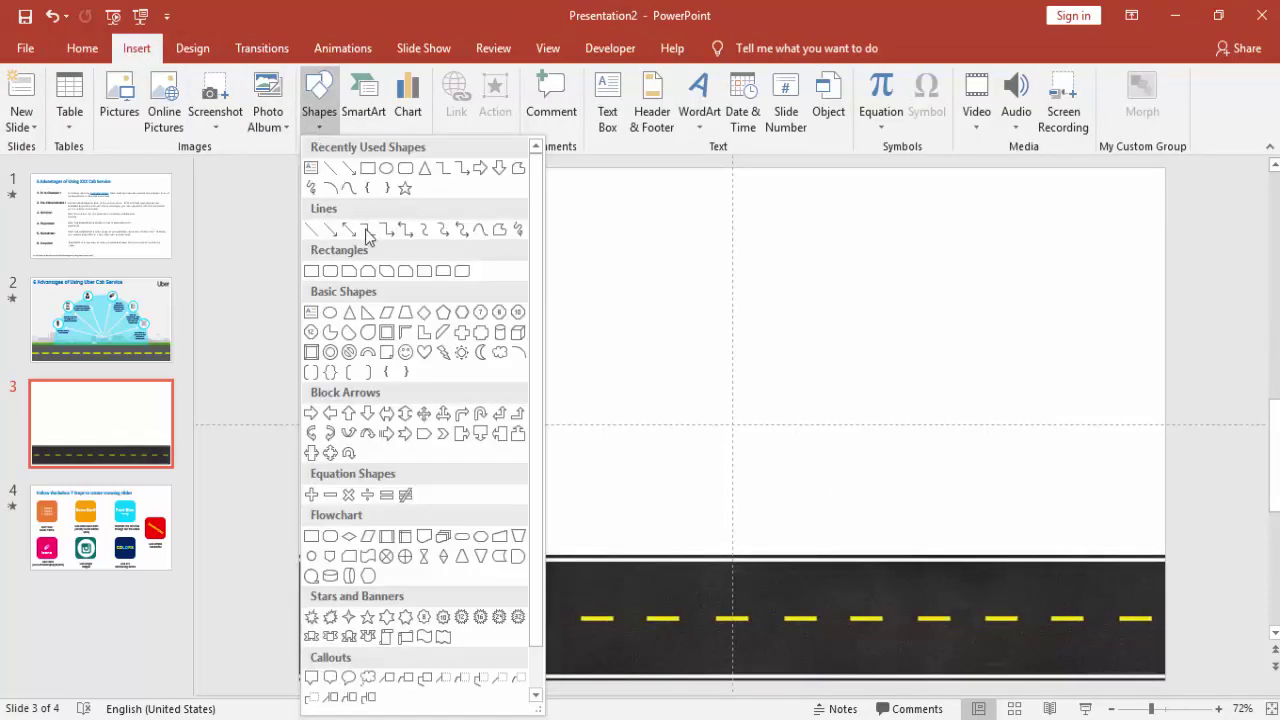
{"action": "left_click", "coordinate": [328, 340]}
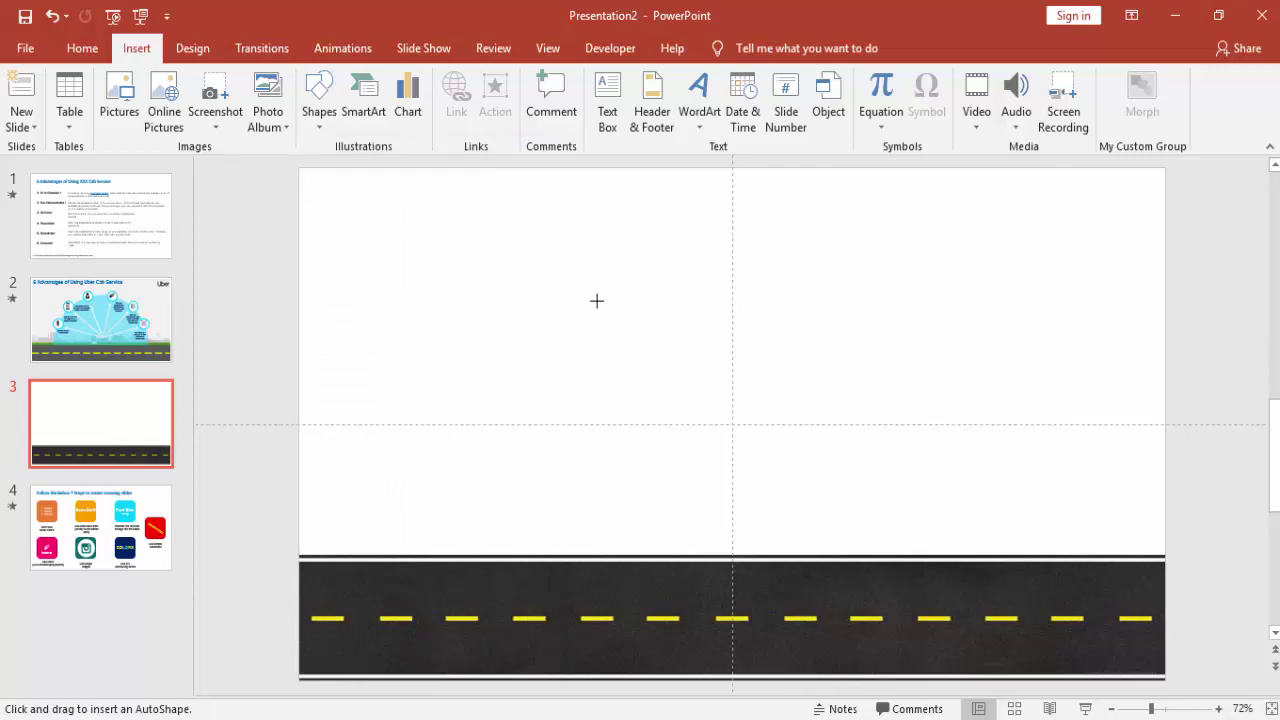
{"action": "left_click_drag", "start_coordinate": [597, 301], "coordinate": [814, 574]}
{"action": "left_click_drag", "start_coordinate": [774, 466], "coordinate": [773, 461]}
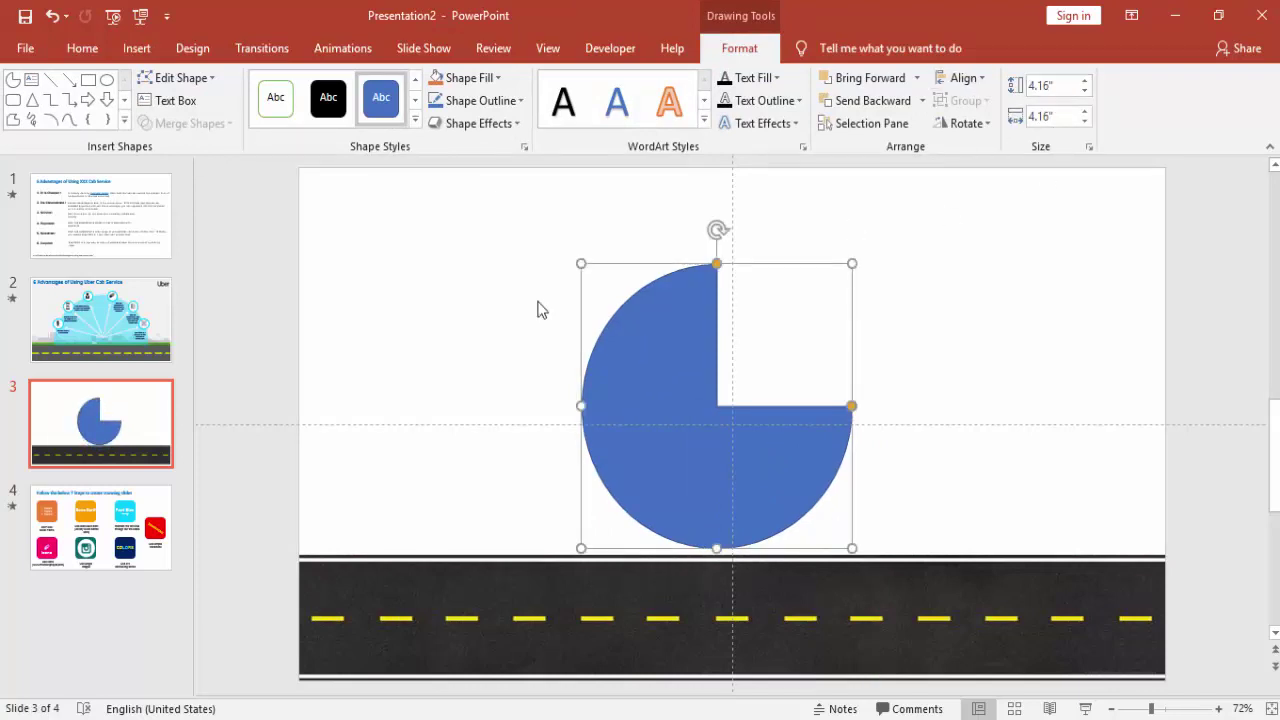
{"action": "left_click_drag", "start_coordinate": [717, 265], "coordinate": [581, 406]}
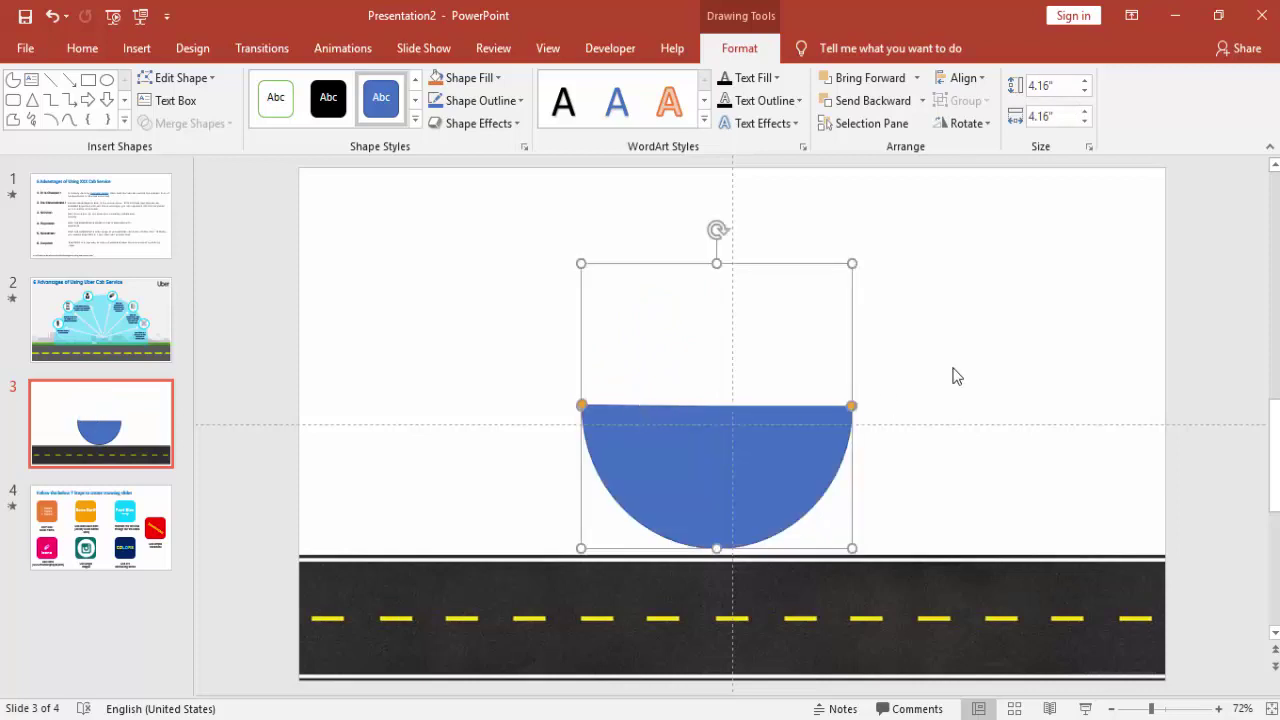
Flip the half circle vertically into a dome, enlarge it, and rest it on the road
{"action": "left_click", "coordinate": [966, 123]}
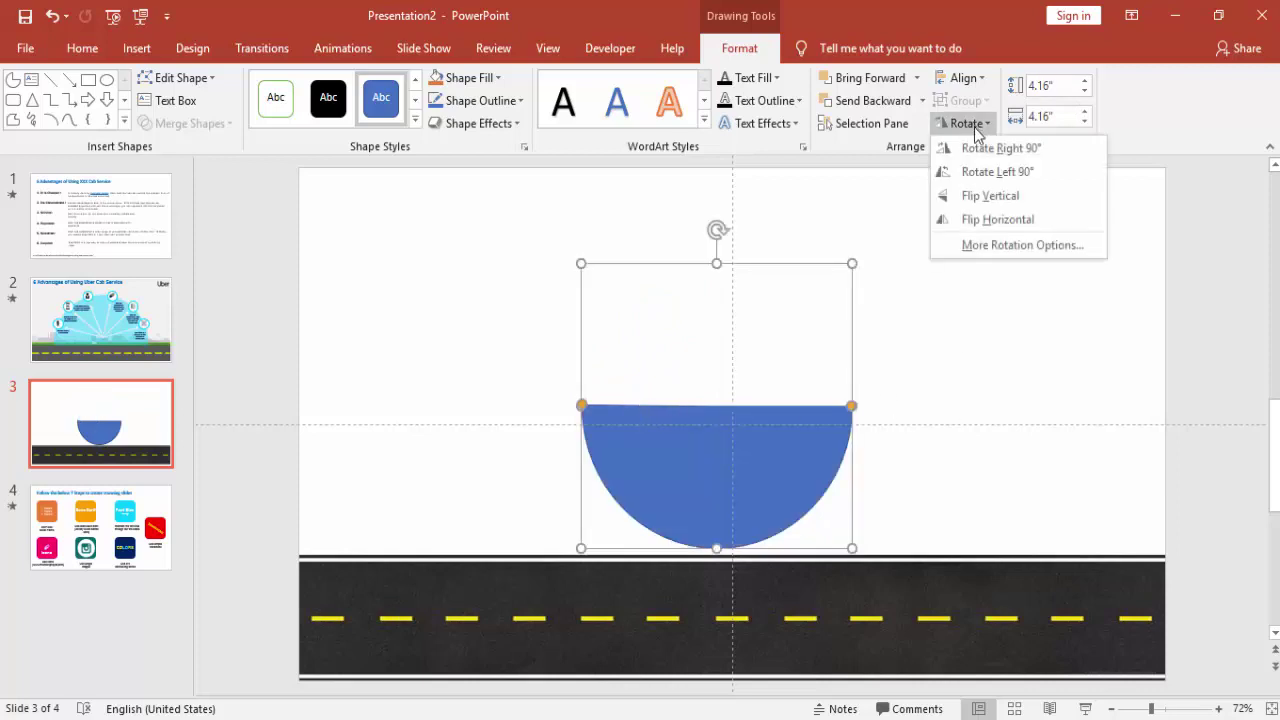
{"action": "left_click", "coordinate": [991, 194]}
{"action": "left_click_drag", "start_coordinate": [852, 548], "coordinate": [1021, 690]}
{"action": "left_click_drag", "start_coordinate": [949, 437], "coordinate": [887, 504]}
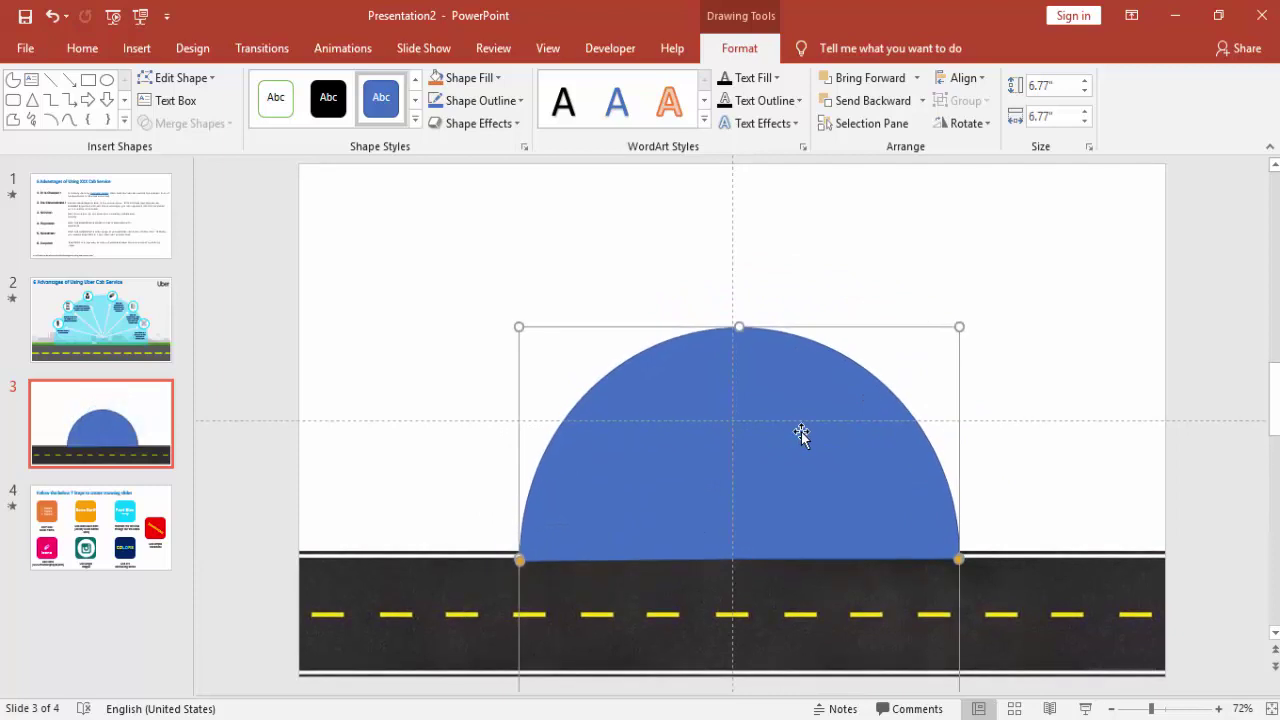
Enlarge the dome to 8.07" and centre it horizontally on the road's top edge
{"action": "left_click", "coordinate": [963, 78]}
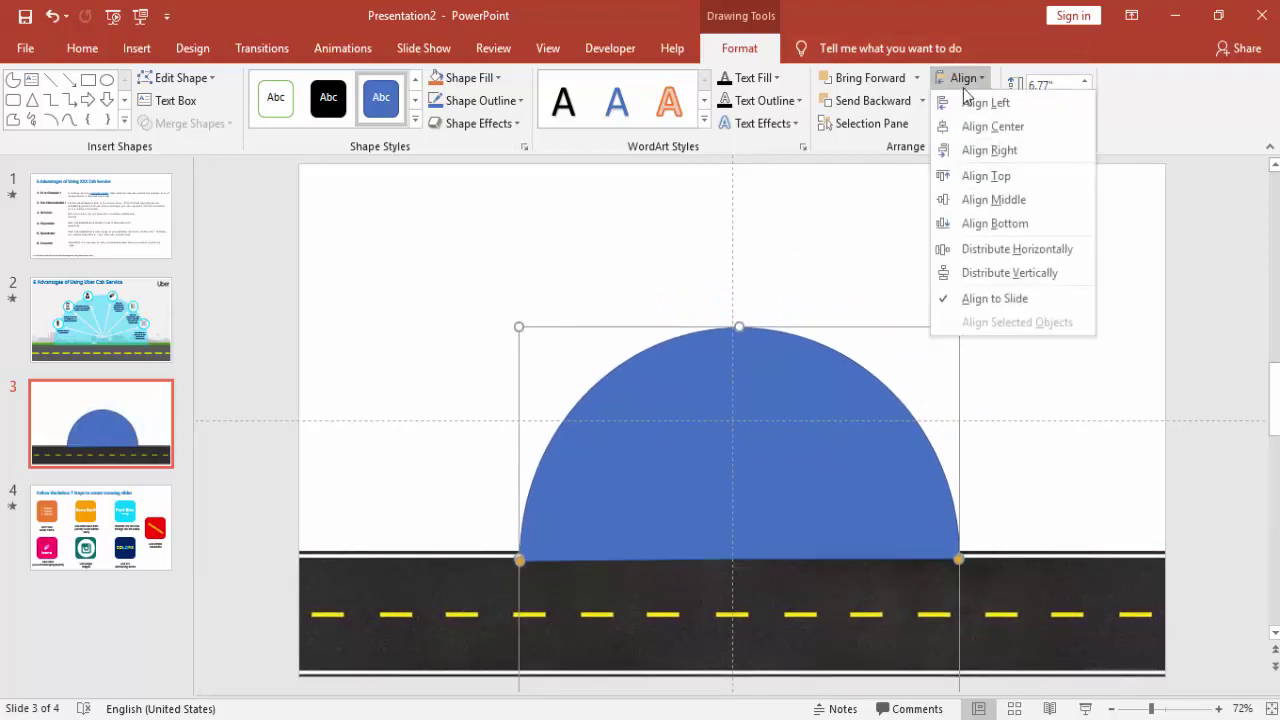
{"action": "left_click", "coordinate": [1007, 125]}
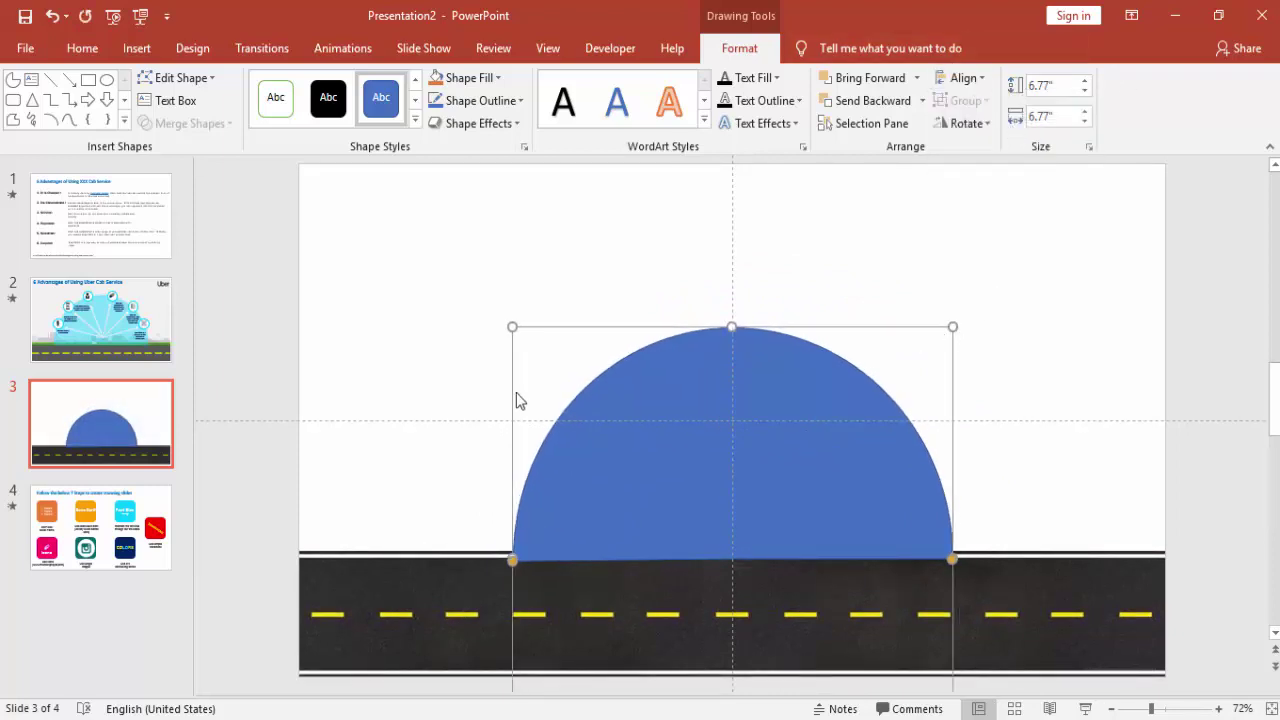
{"action": "left_click_drag", "start_coordinate": [509, 318], "coordinate": [429, 254]}
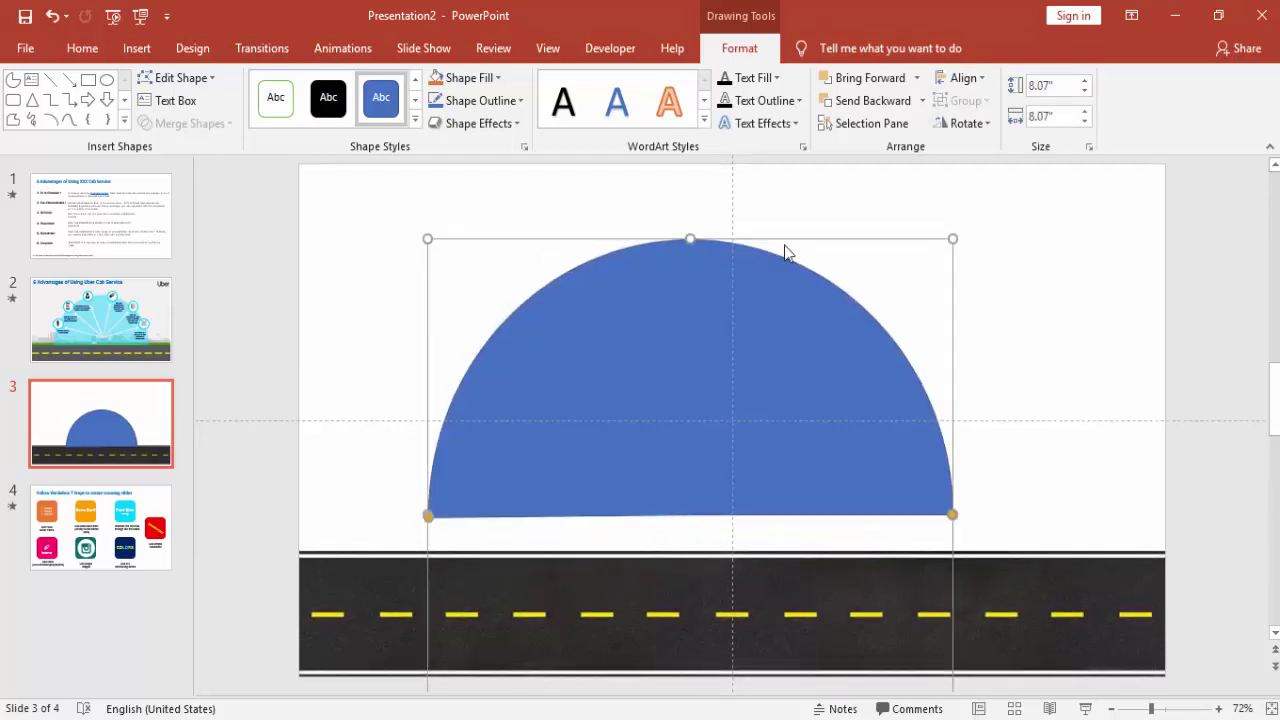
{"action": "left_click", "coordinate": [968, 79]}
{"action": "left_click", "coordinate": [1005, 124]}
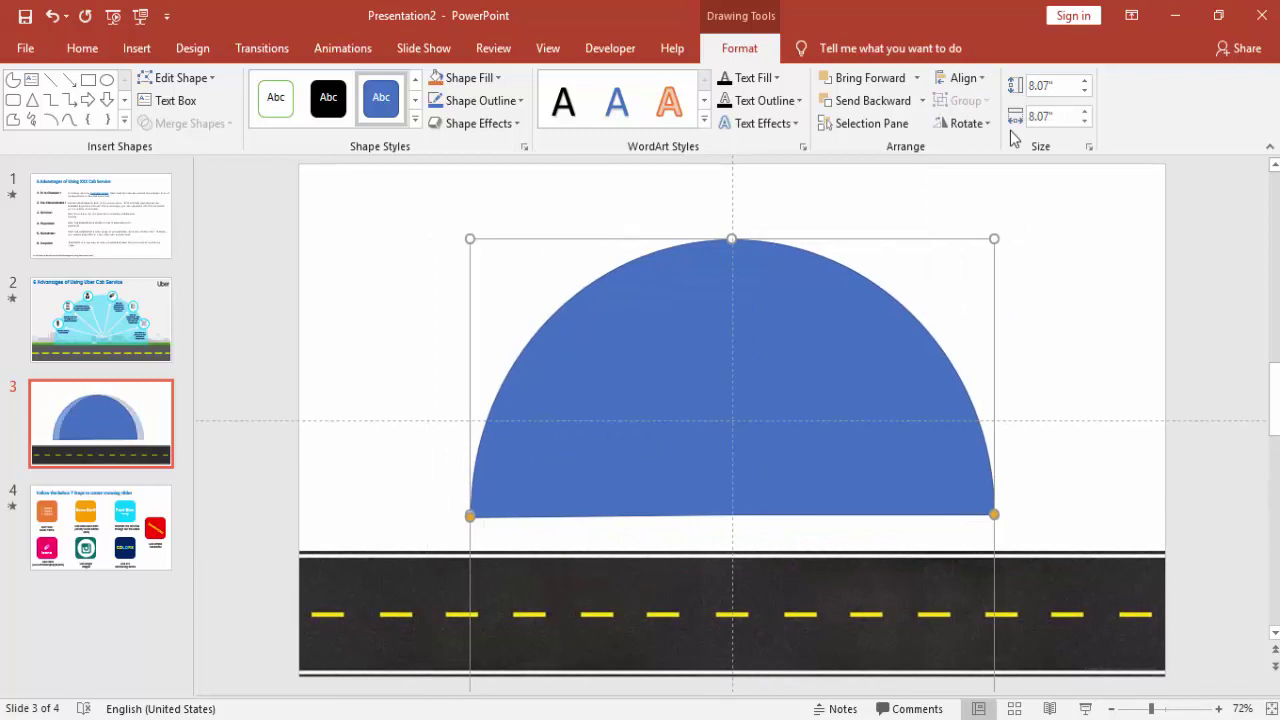
{"action": "left_click", "coordinate": [964, 84]}
{"action": "left_click", "coordinate": [774, 464]}
{"action": "left_click_drag", "start_coordinate": [800, 366], "coordinate": [805, 388]}
Remove the dome's outline and fill it light blue
{"action": "left_click", "coordinate": [478, 100]}
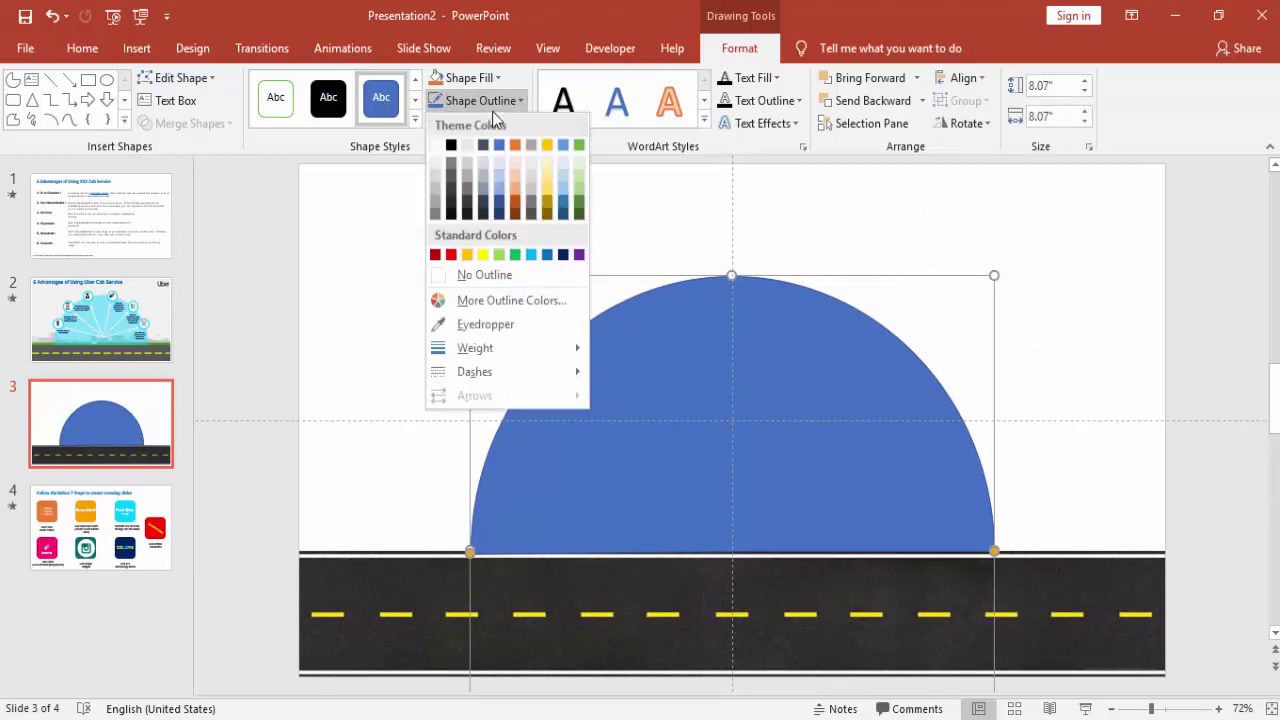
{"action": "left_click", "coordinate": [481, 272]}
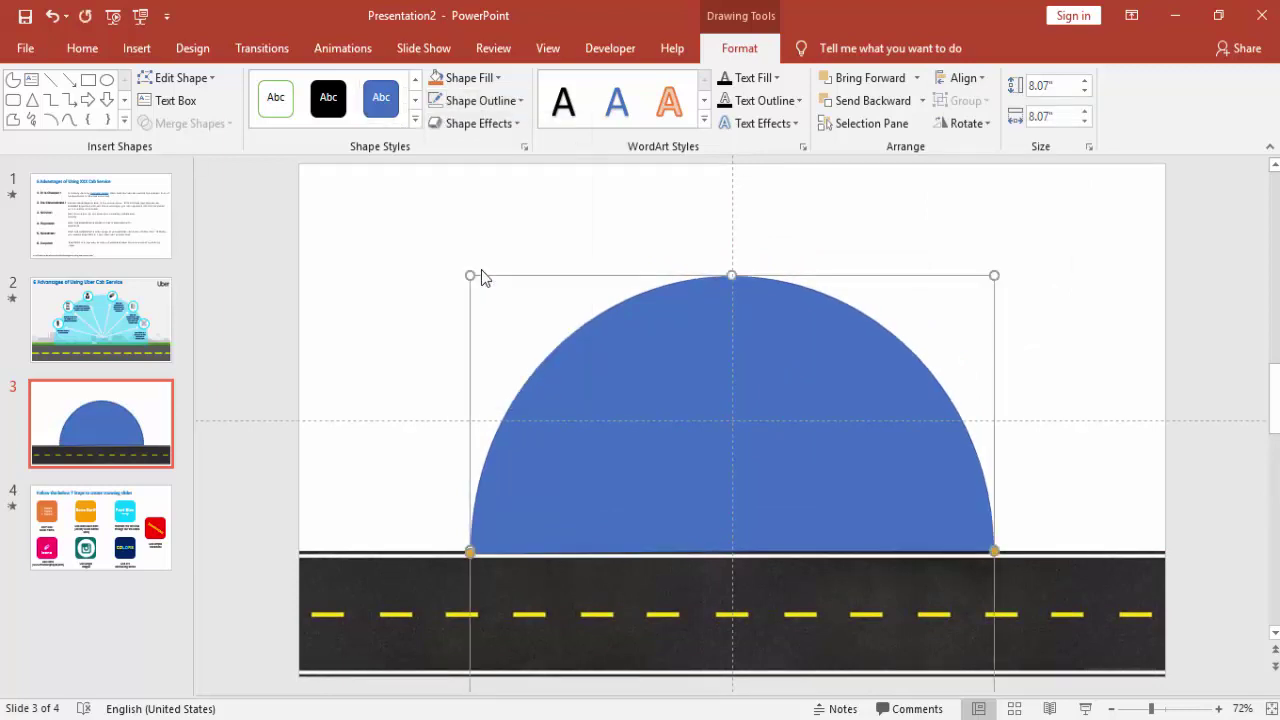
{"action": "left_click", "coordinate": [481, 80]}
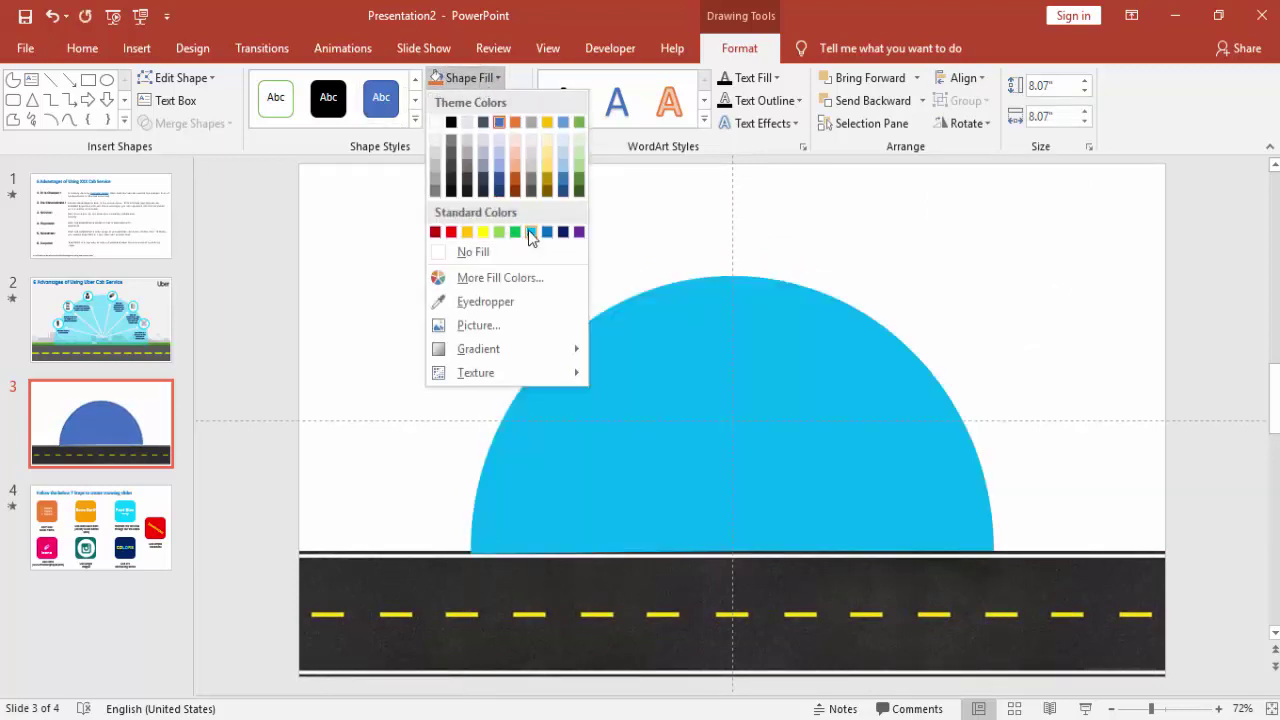
{"action": "left_click", "coordinate": [530, 235]}
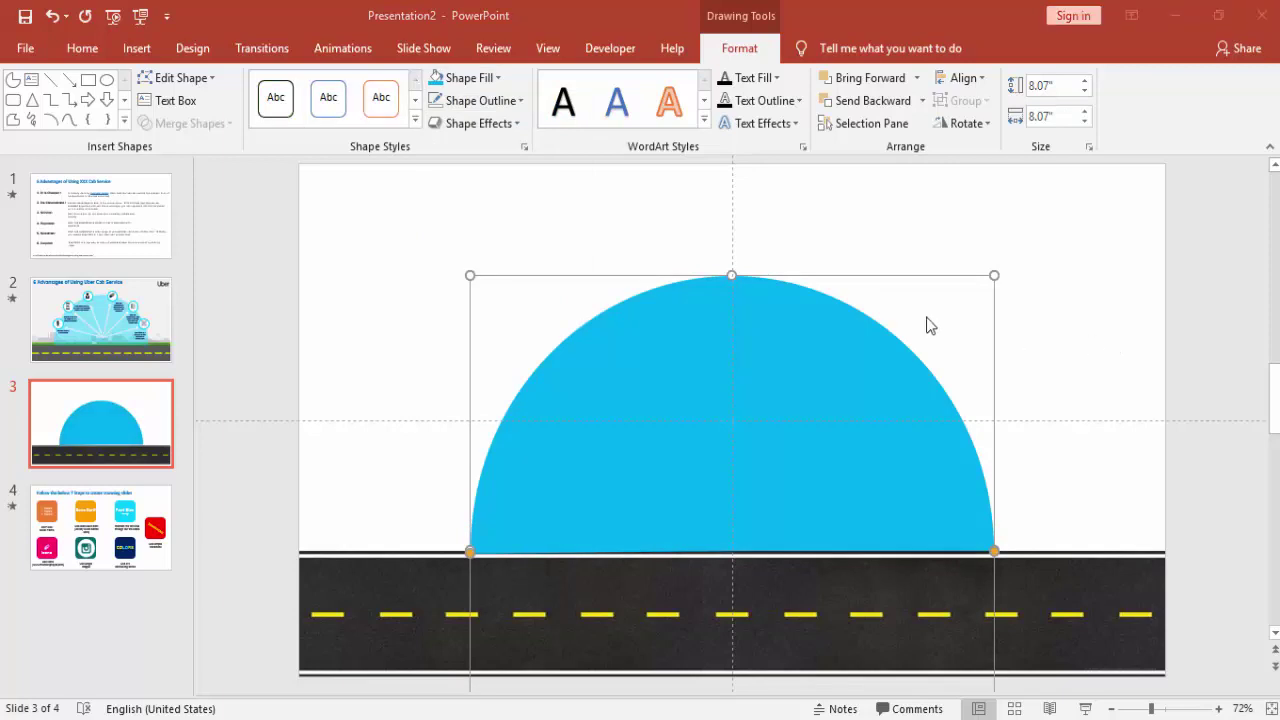
{"action": "left_click", "coordinate": [136, 48]}
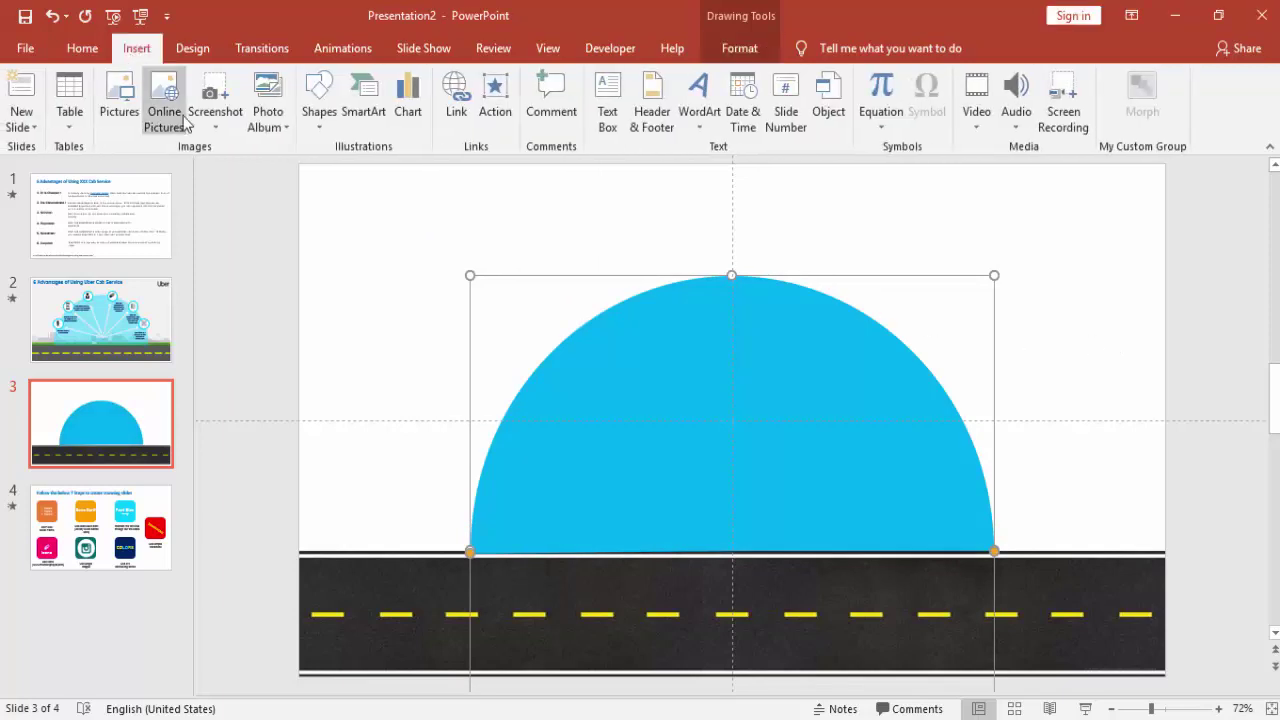
Draw a 12-point star over the dome and thin its points into narrow spokes
{"action": "left_click", "coordinate": [318, 112]}
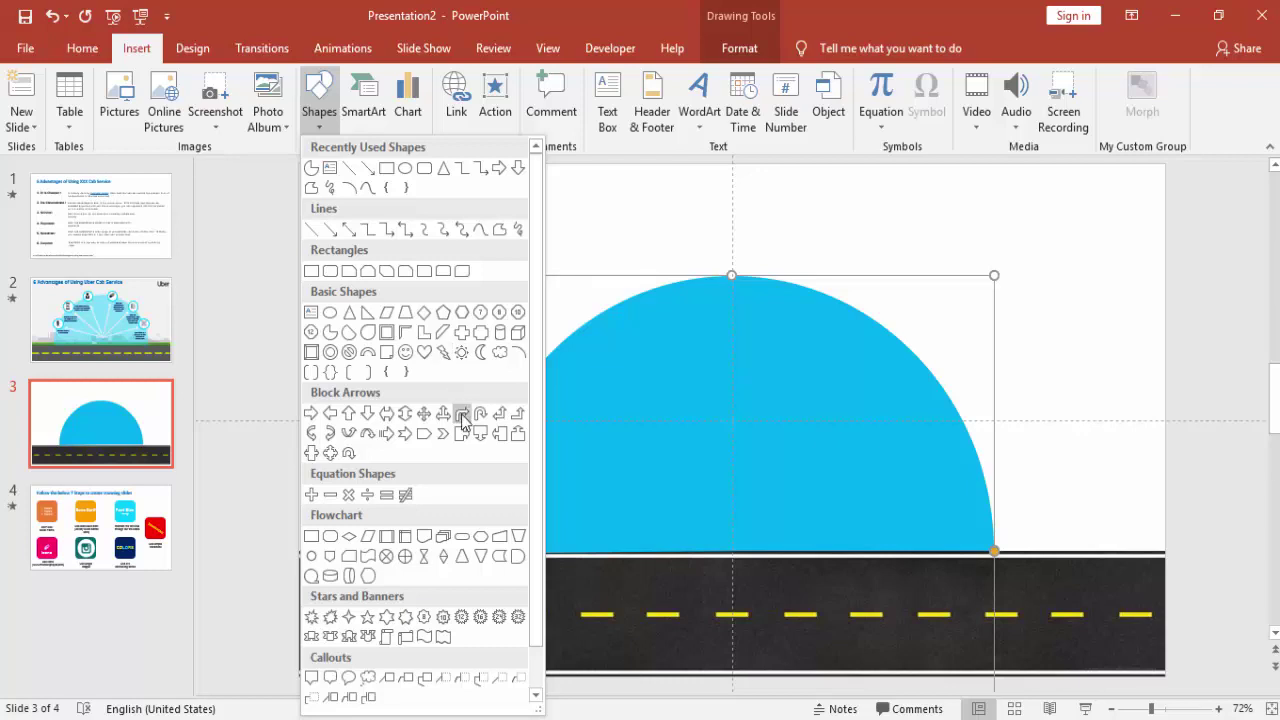
{"action": "left_click", "coordinate": [462, 618]}
{"action": "left_click_drag", "start_coordinate": [588, 221], "coordinate": [973, 612]}
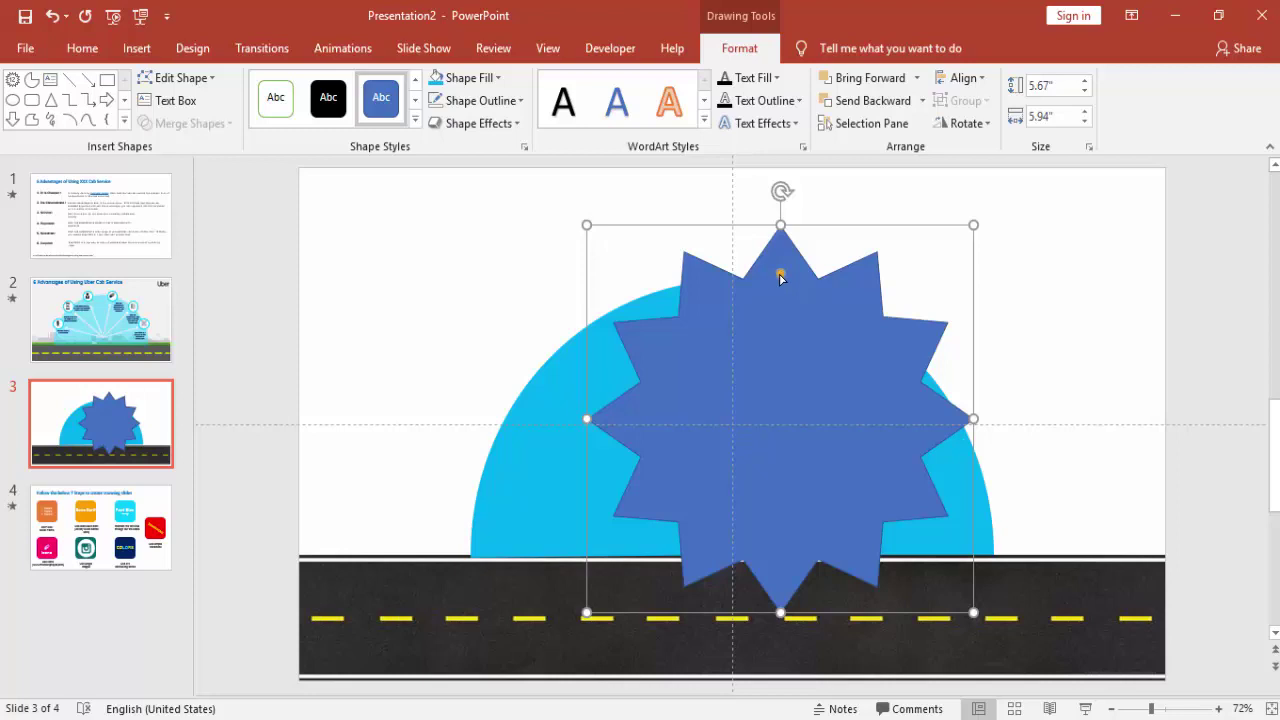
{"action": "left_click_drag", "start_coordinate": [781, 274], "coordinate": [776, 419]}
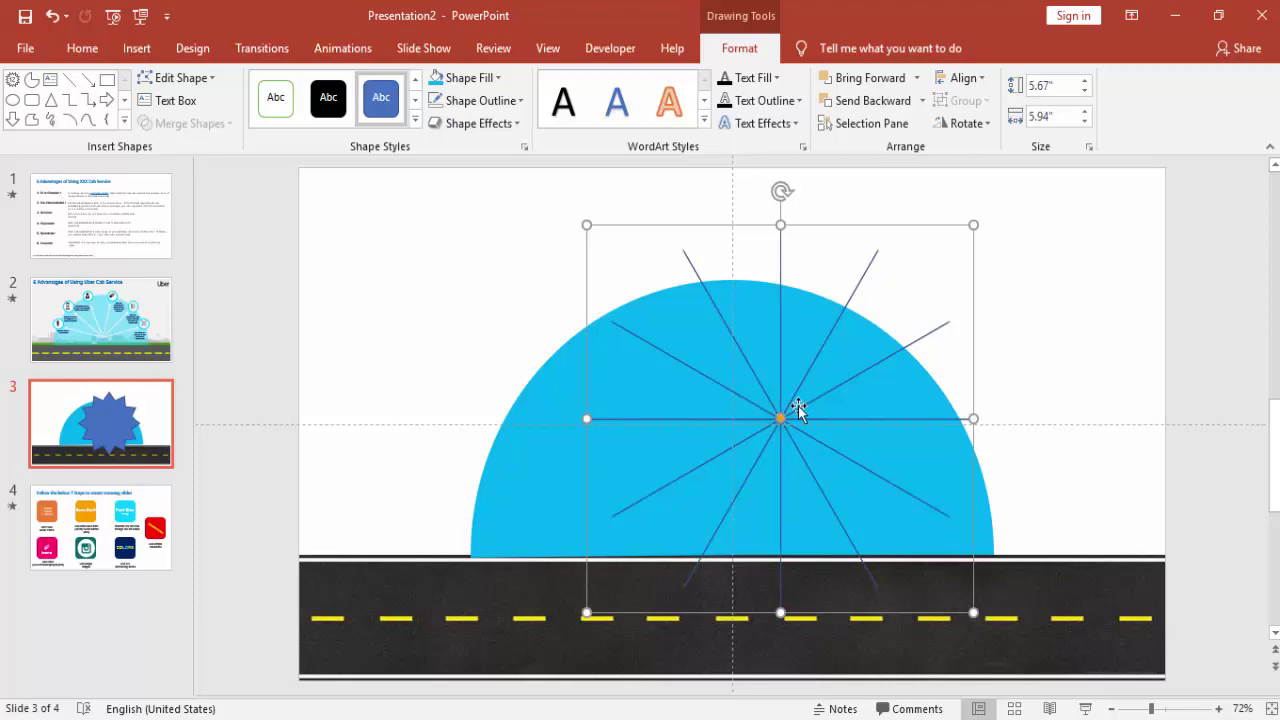
{"action": "left_click_drag", "start_coordinate": [858, 373], "coordinate": [821, 407]}
{"action": "key", "text": "ctrl+z"}
Enlarge the star to 7.39 by 7.75 inches and centre it on the dome's base
{"action": "left_click", "coordinate": [873, 257]}
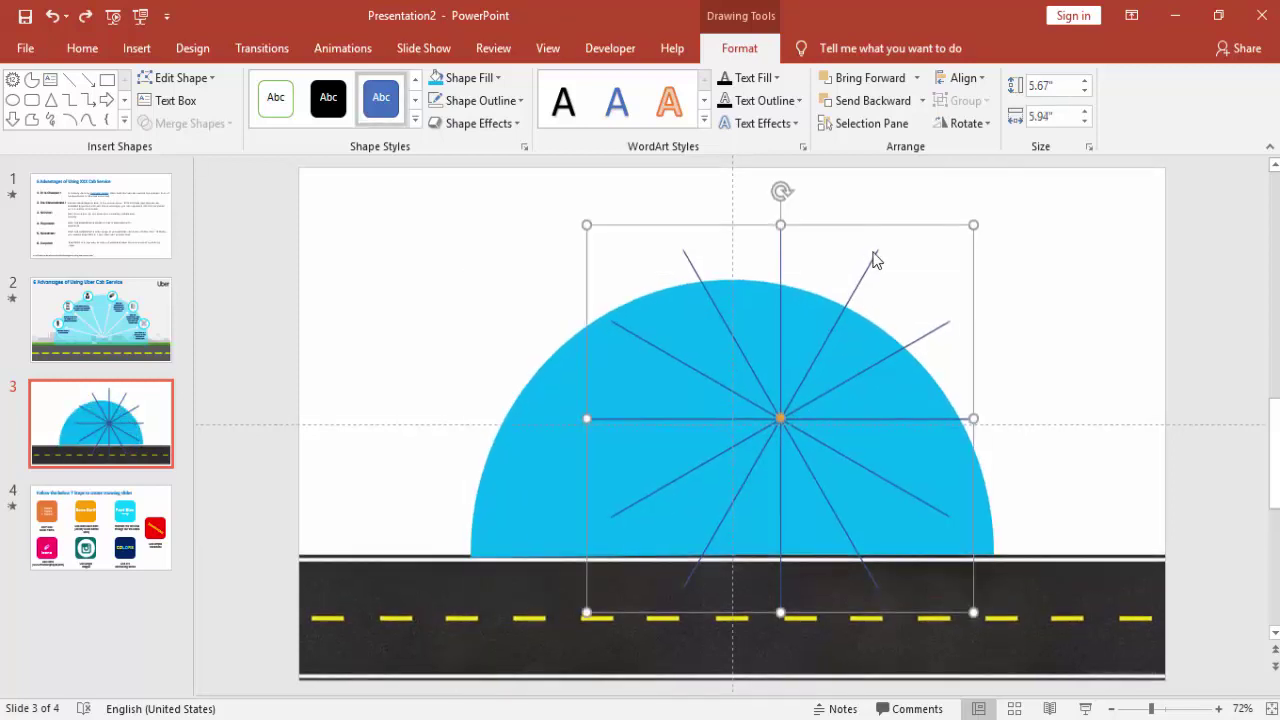
{"action": "left_click_drag", "start_coordinate": [873, 257], "coordinate": [818, 390]}
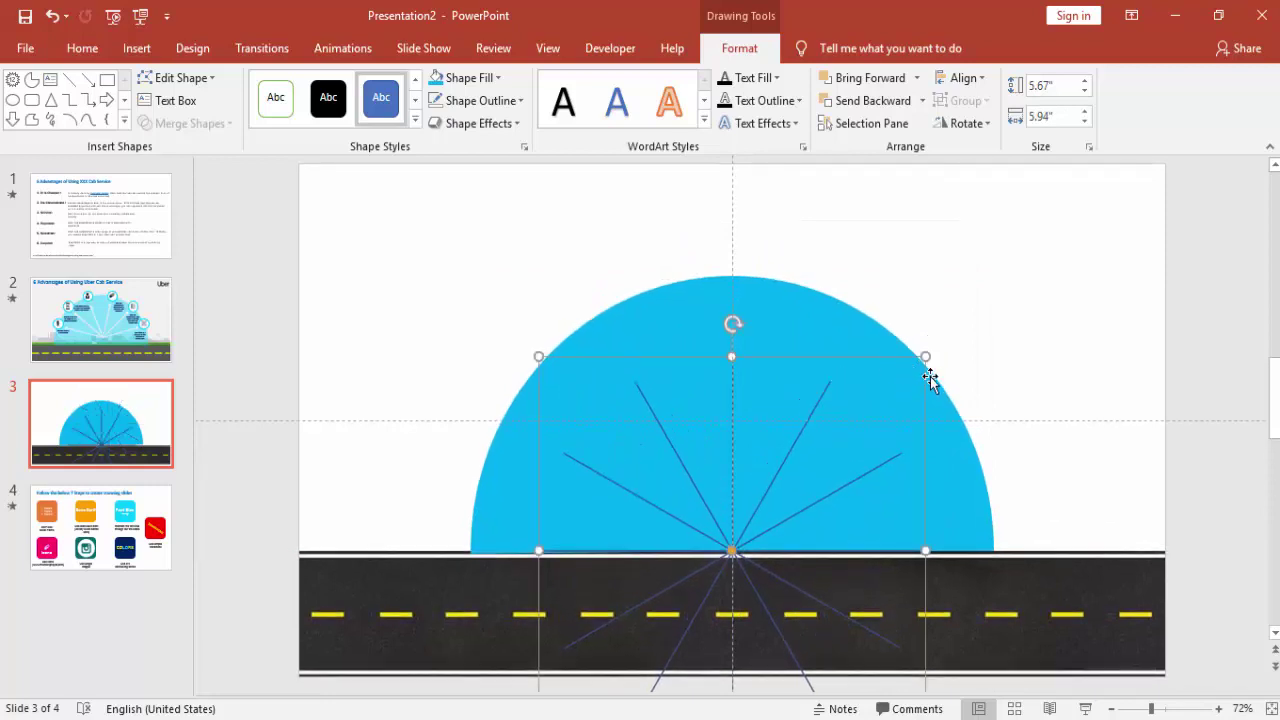
{"action": "left_click_drag", "start_coordinate": [929, 352], "coordinate": [1043, 240]}
{"action": "left_click", "coordinate": [824, 475]}
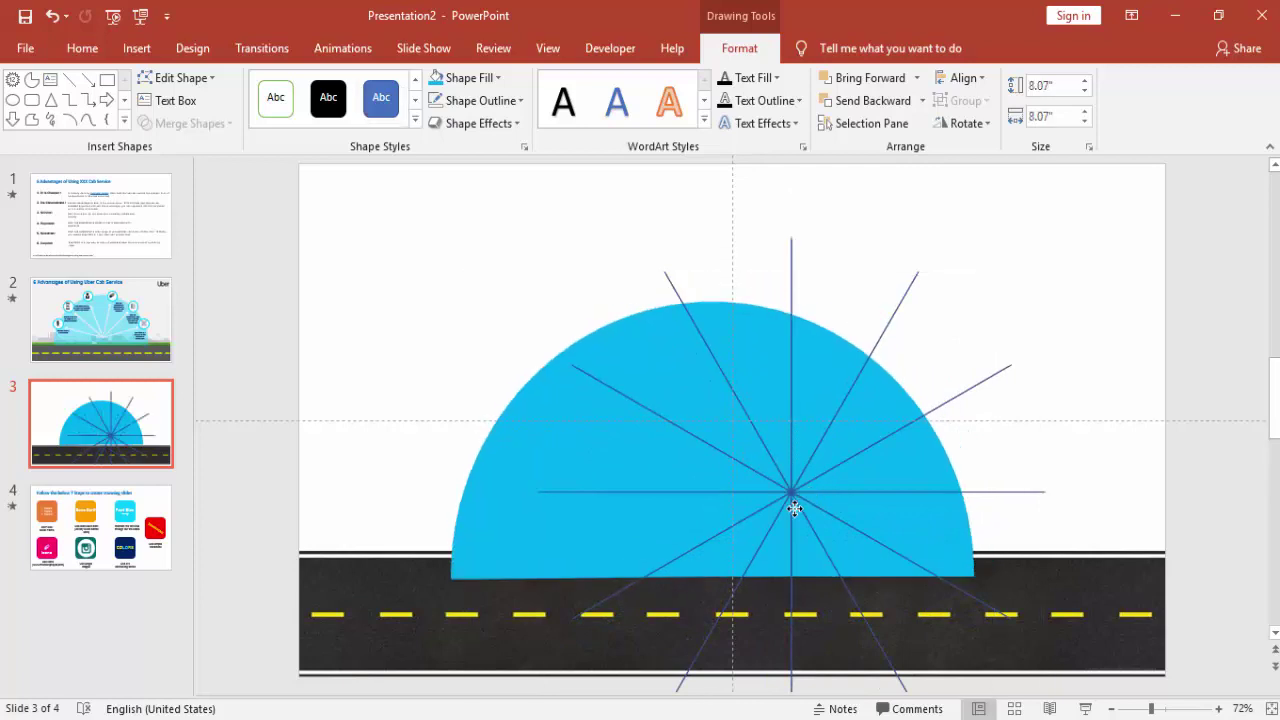
{"action": "left_click_drag", "start_coordinate": [858, 455], "coordinate": [892, 420]}
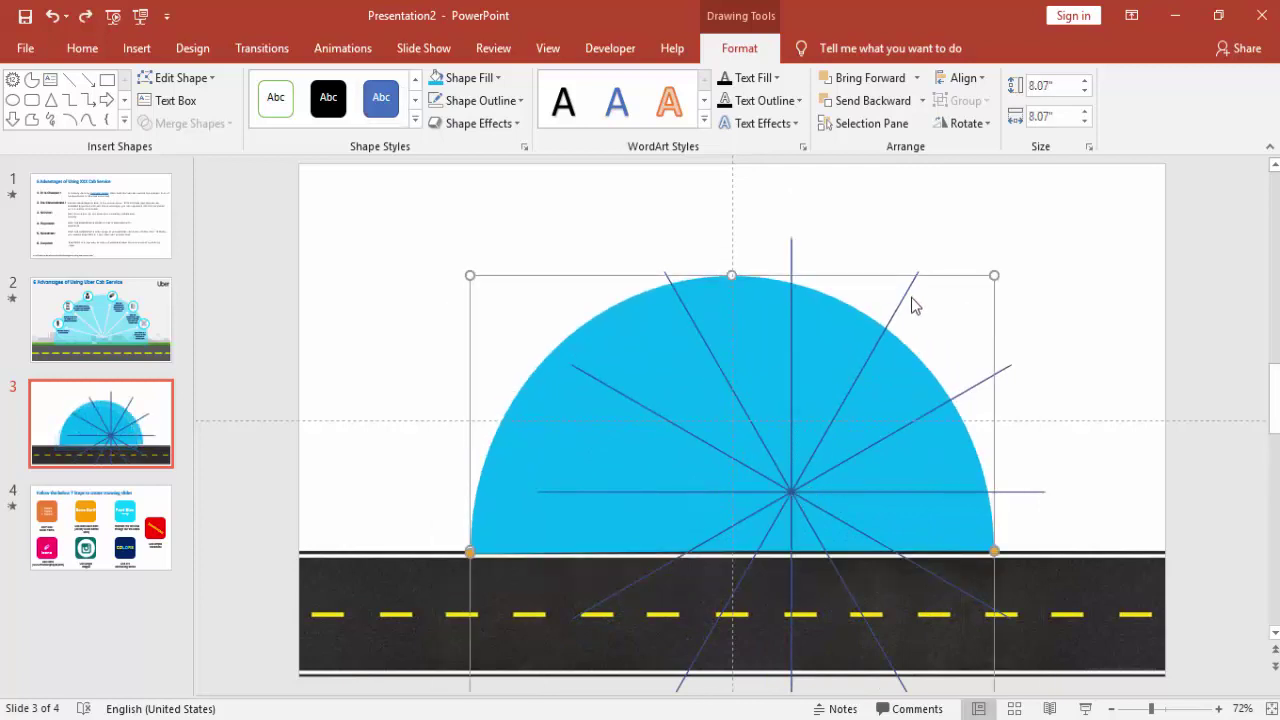
{"action": "left_click", "coordinate": [791, 242]}
{"action": "left_click_drag", "start_coordinate": [791, 242], "coordinate": [726, 319]}
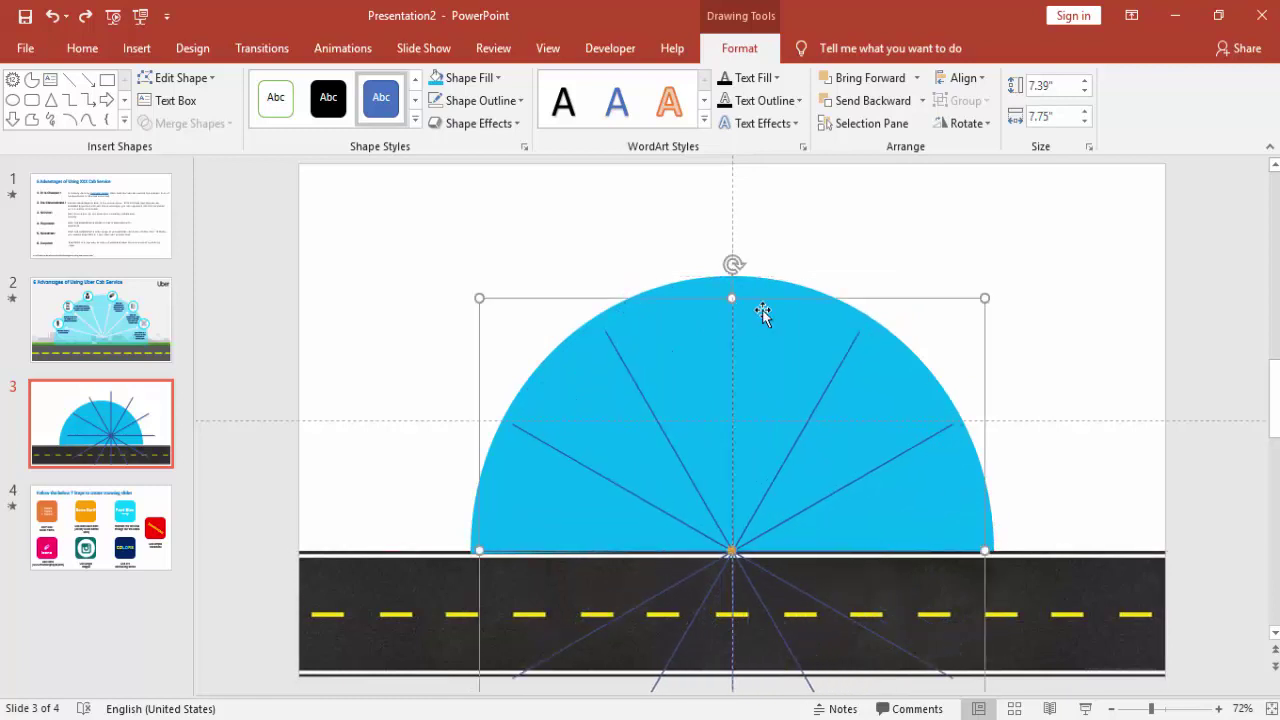
{"action": "left_click", "coordinate": [1058, 328]}
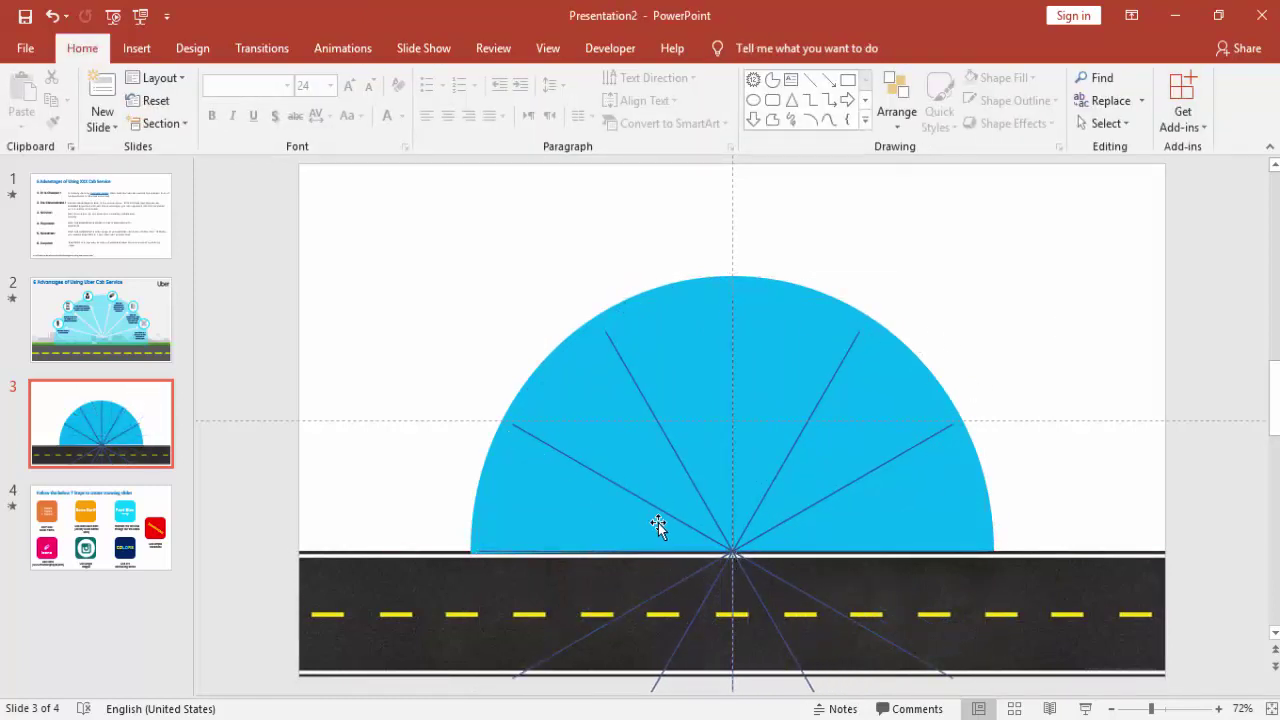
Rotate the star so its spokes fan out evenly
{"action": "left_click", "coordinate": [849, 381]}
{"action": "left_click_drag", "start_coordinate": [732, 264], "coordinate": [794, 280]}
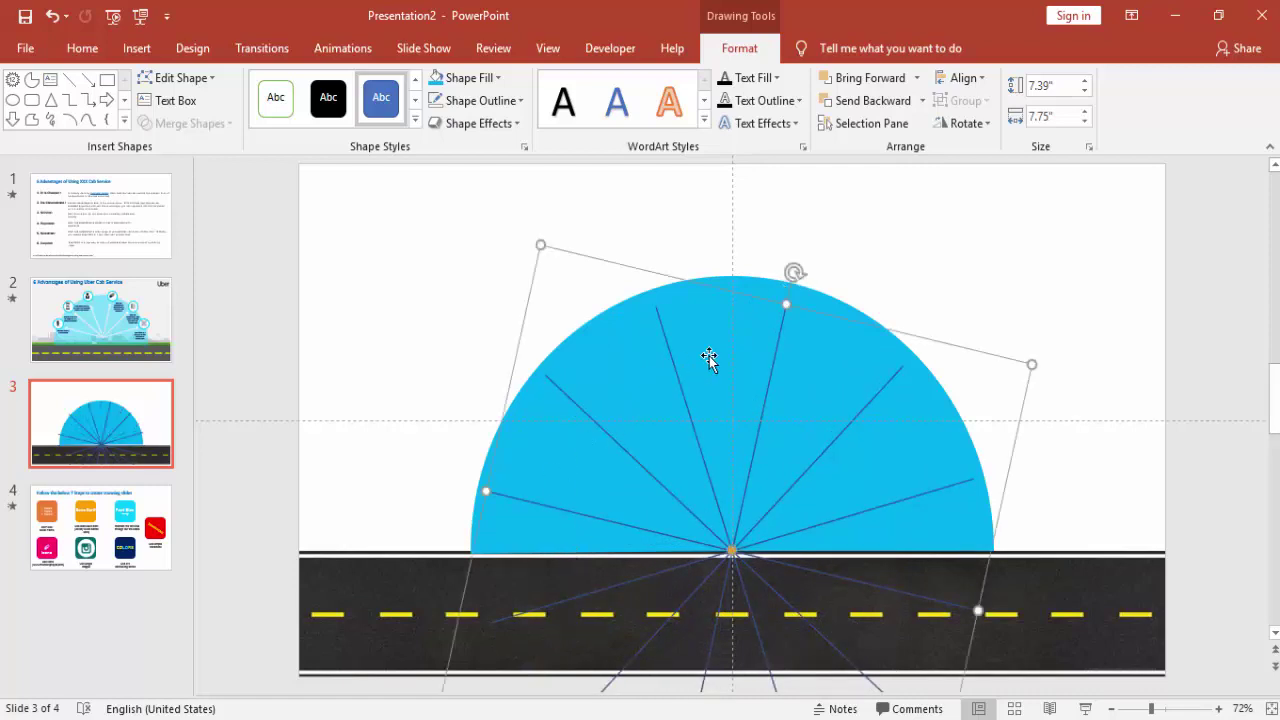
{"action": "left_click", "coordinate": [1049, 306]}
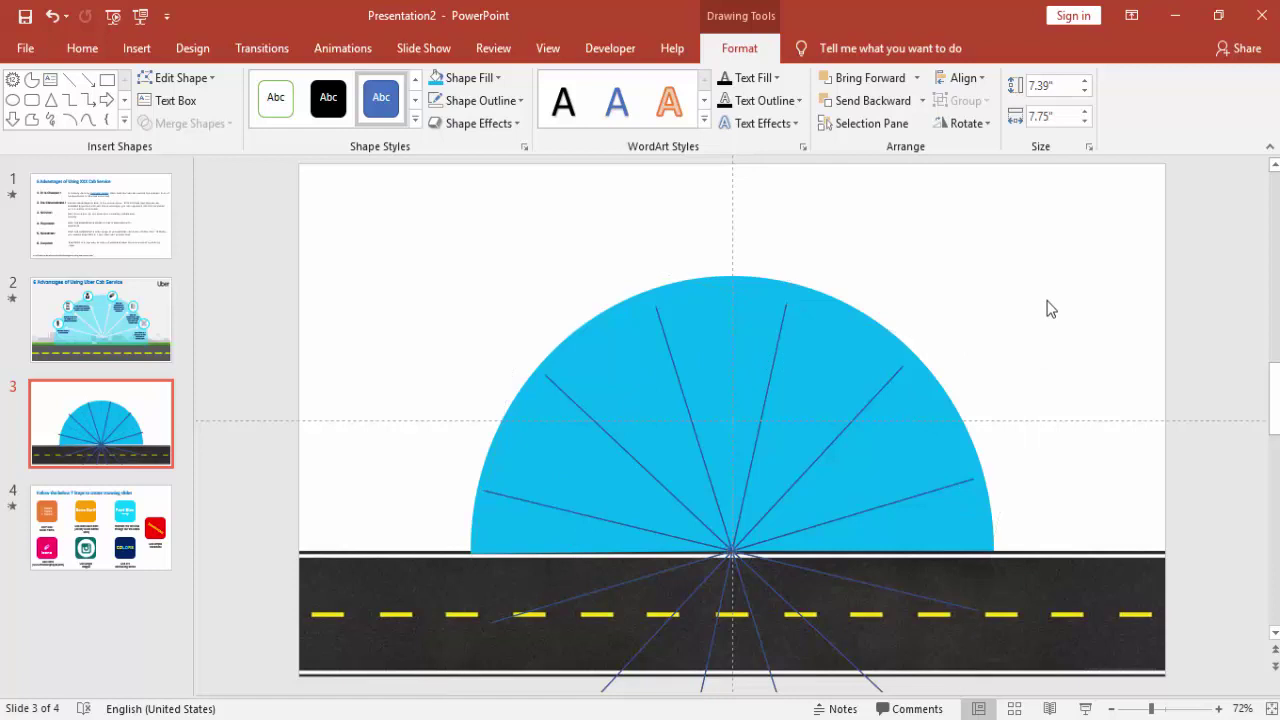
{"action": "left_click", "coordinate": [137, 48]}
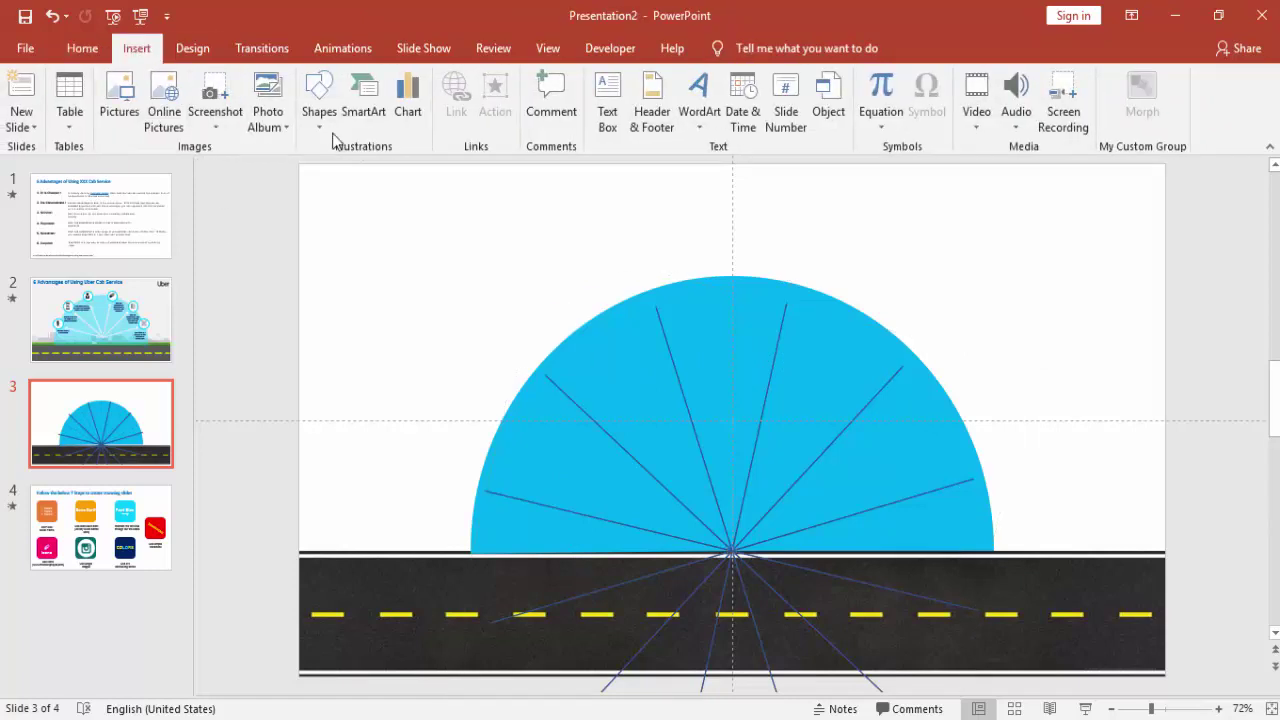
Draw straight lines from the hub to the left, upper-left and next upper spoke ends
{"action": "left_click", "coordinate": [317, 105]}
{"action": "left_click", "coordinate": [372, 178]}
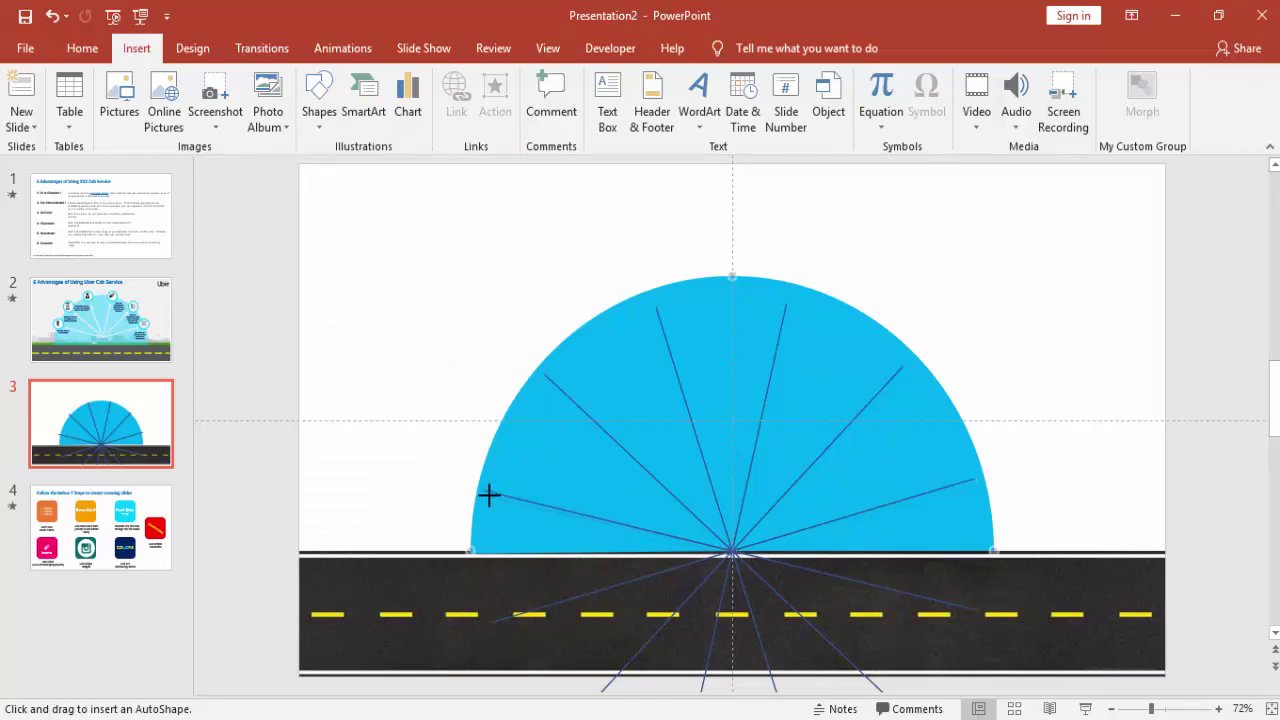
{"action": "left_click_drag", "start_coordinate": [733, 550], "coordinate": [486, 491]}
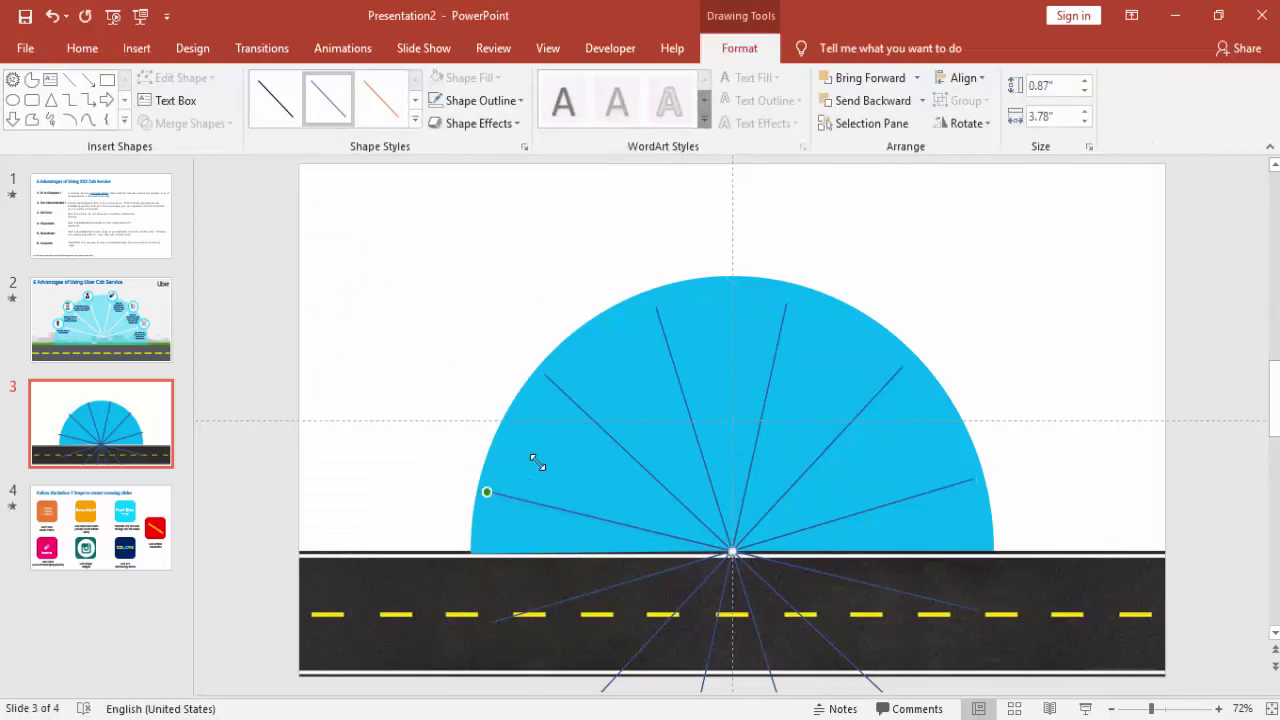
{"action": "left_click", "coordinate": [134, 49]}
{"action": "left_click", "coordinate": [319, 112]}
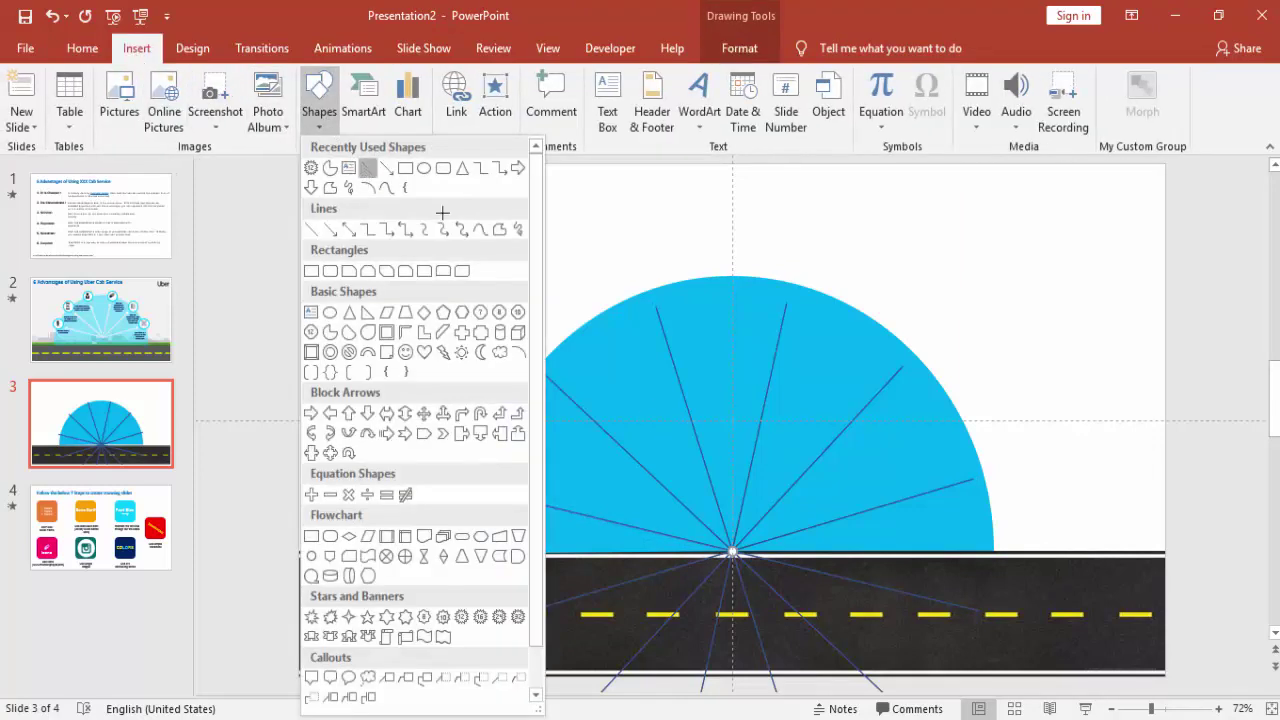
{"action": "left_click", "coordinate": [368, 170]}
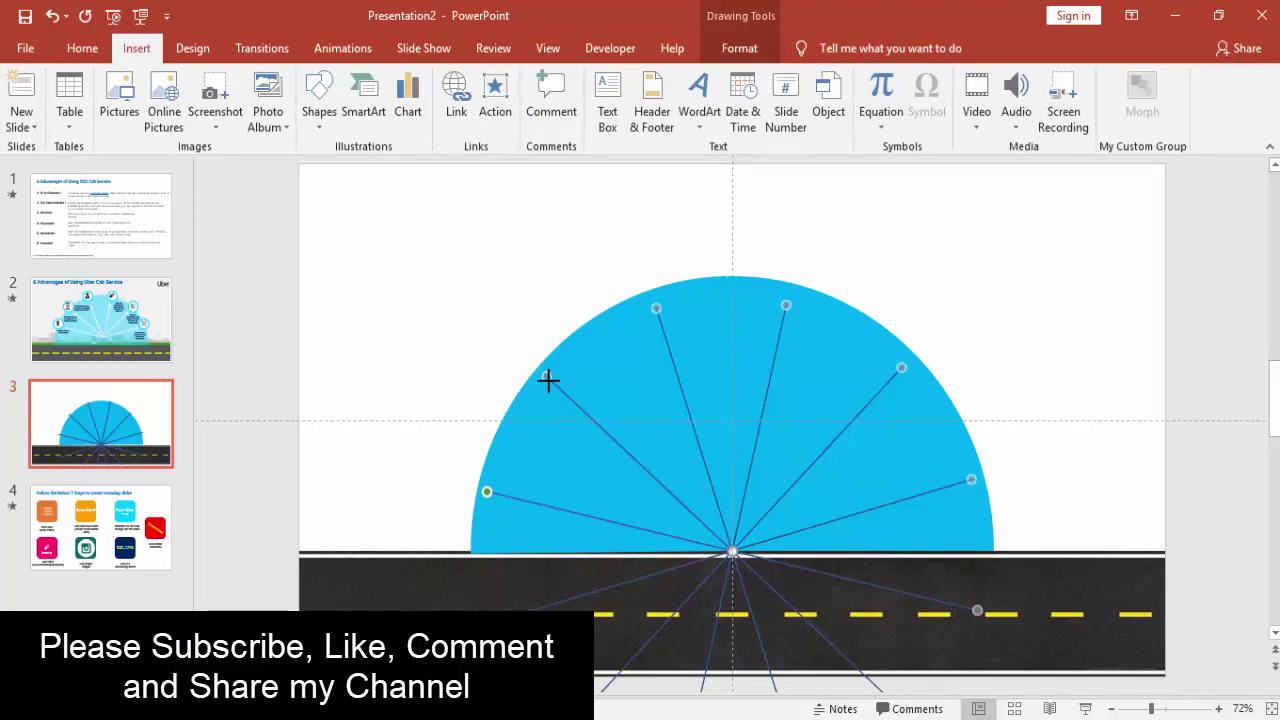
{"action": "left_click_drag", "start_coordinate": [547, 378], "coordinate": [547, 378]}
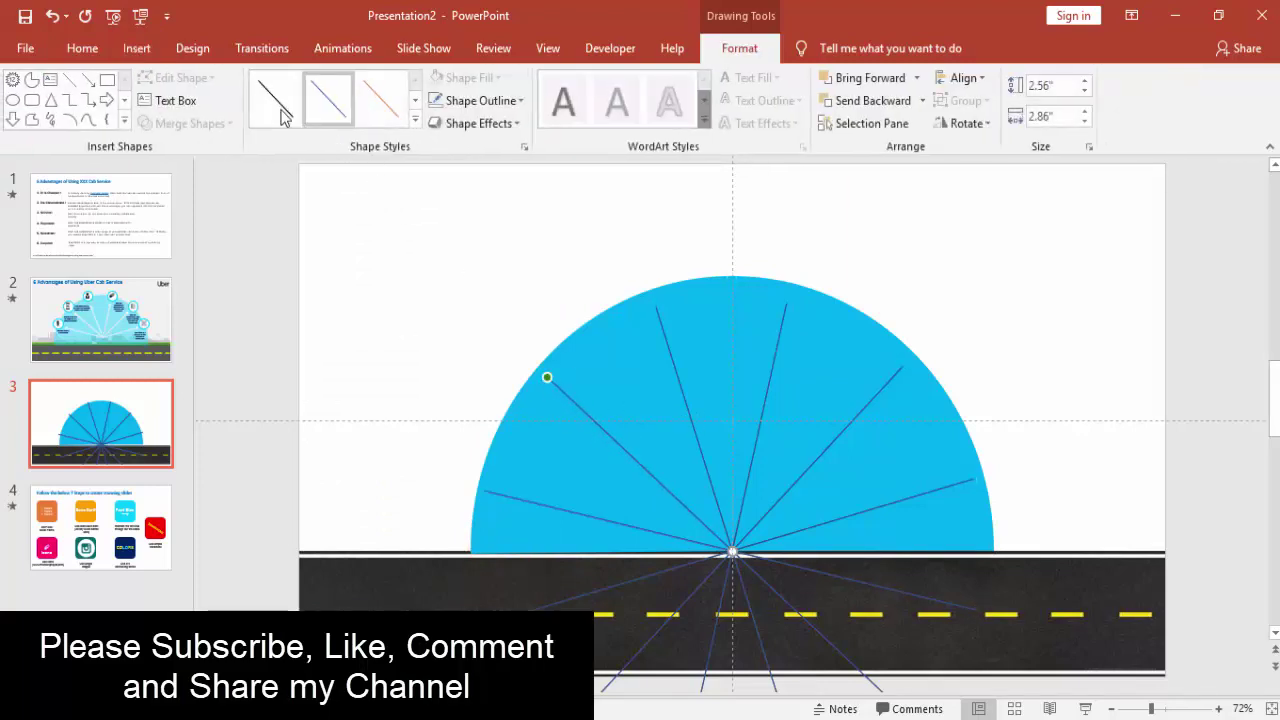
{"action": "left_click", "coordinate": [156, 50]}
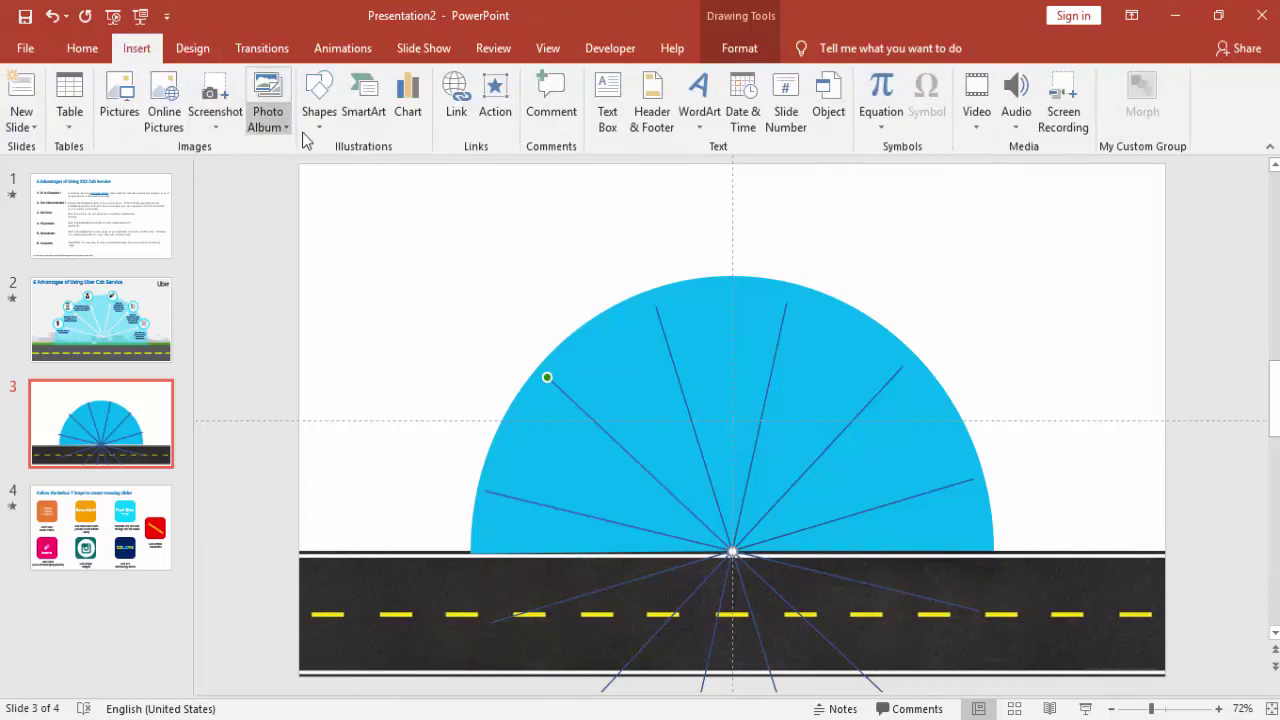
{"action": "left_click", "coordinate": [318, 100]}
{"action": "left_click", "coordinate": [367, 171]}
{"action": "left_click_drag", "start_coordinate": [731, 549], "coordinate": [656, 309]}
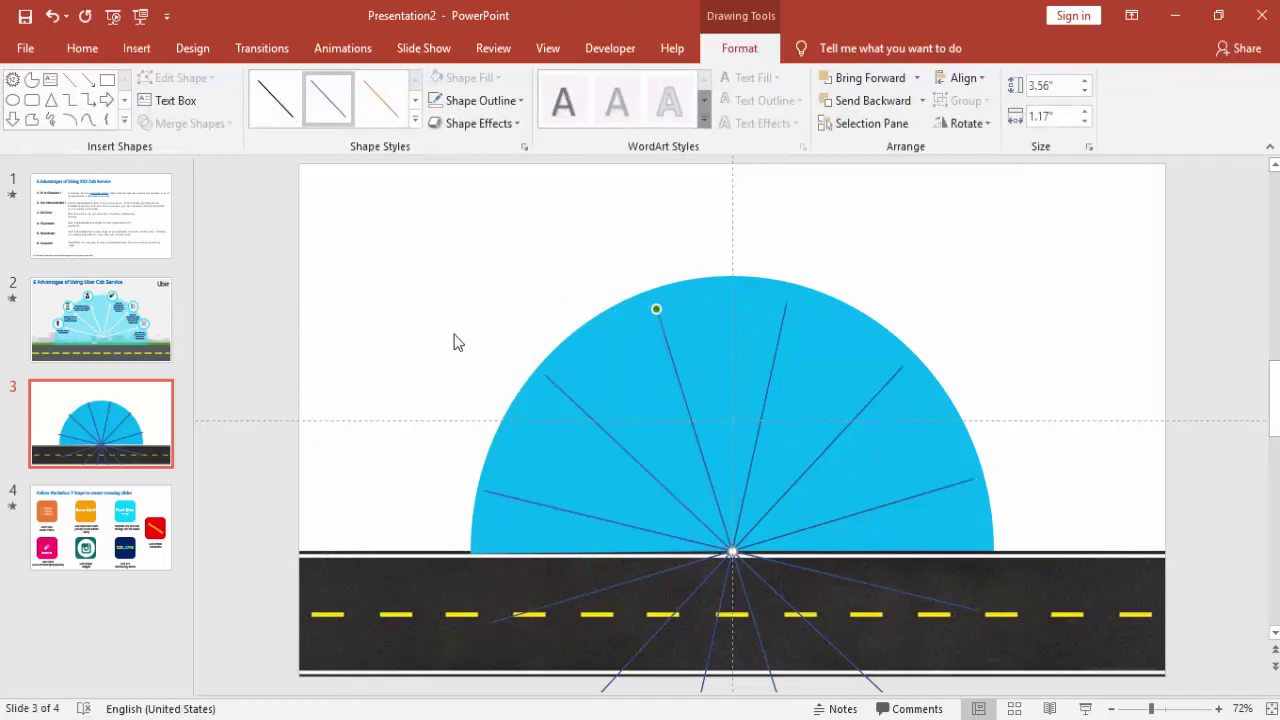
Draw straight lines from the hub to the top, upper-right and right spoke ends
{"action": "left_click", "coordinate": [136, 48]}
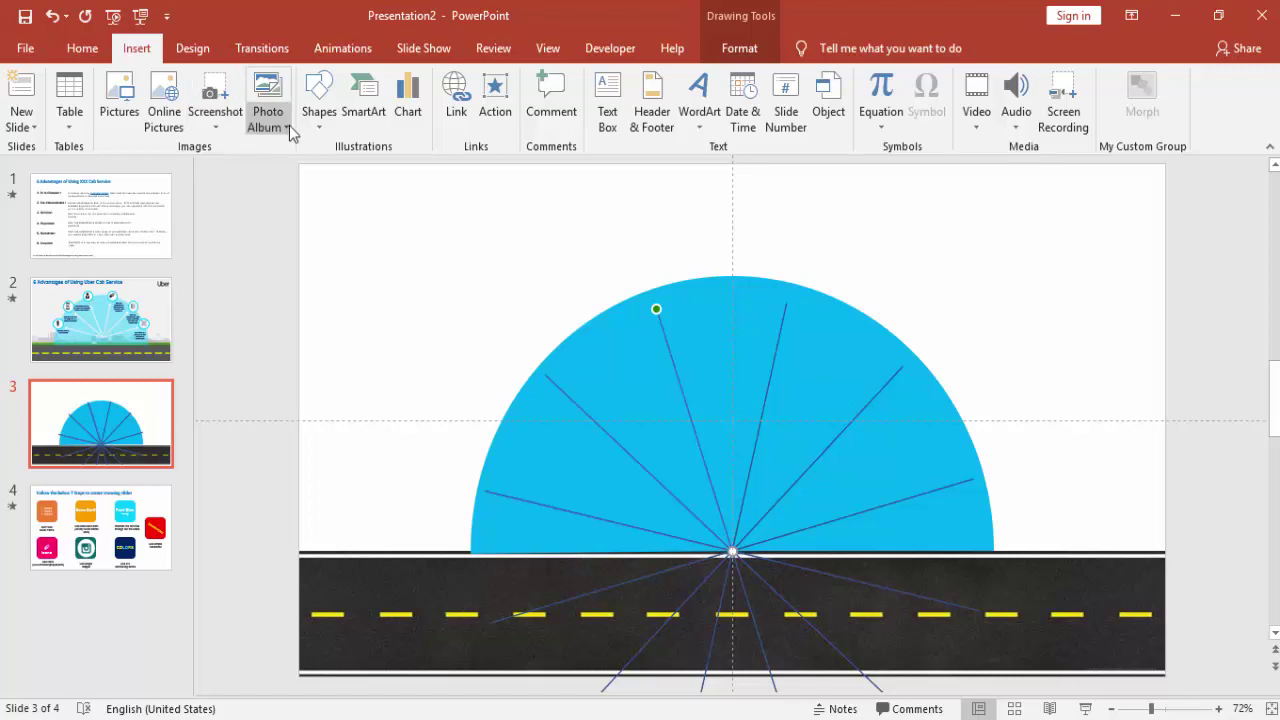
{"action": "left_click", "coordinate": [321, 128]}
{"action": "left_click", "coordinate": [368, 171]}
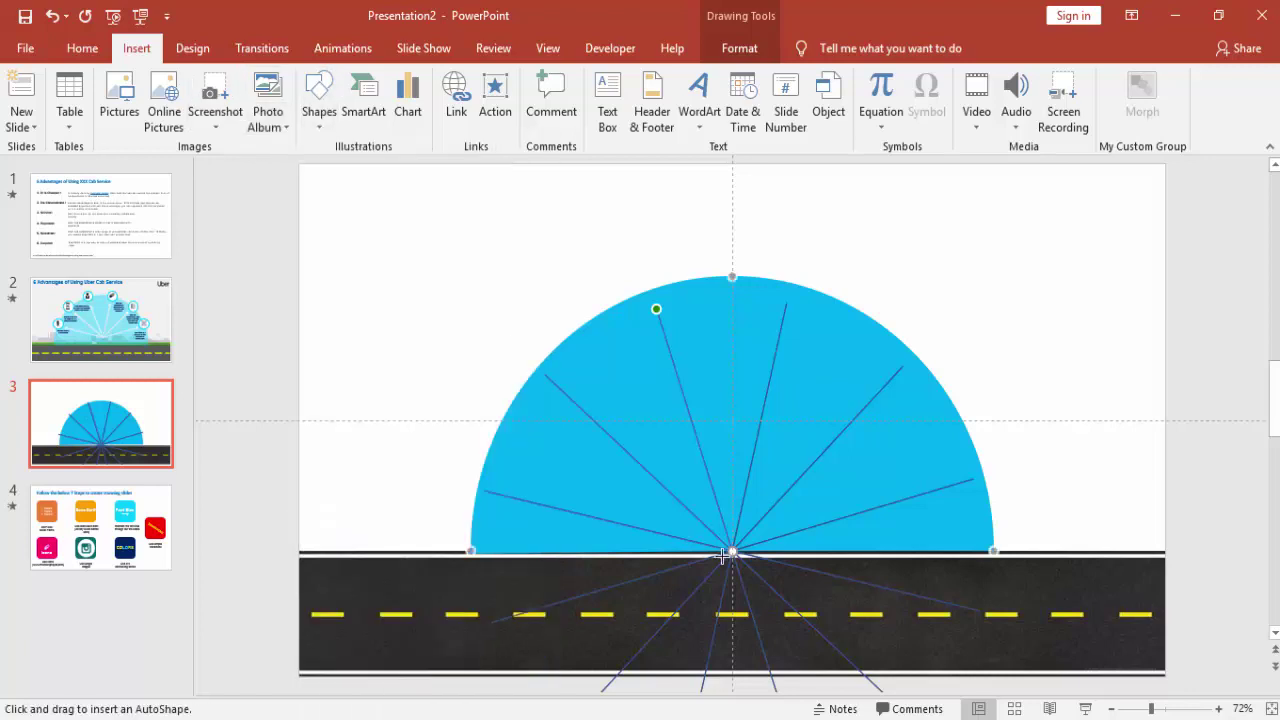
{"action": "left_click_drag", "start_coordinate": [731, 550], "coordinate": [782, 306]}
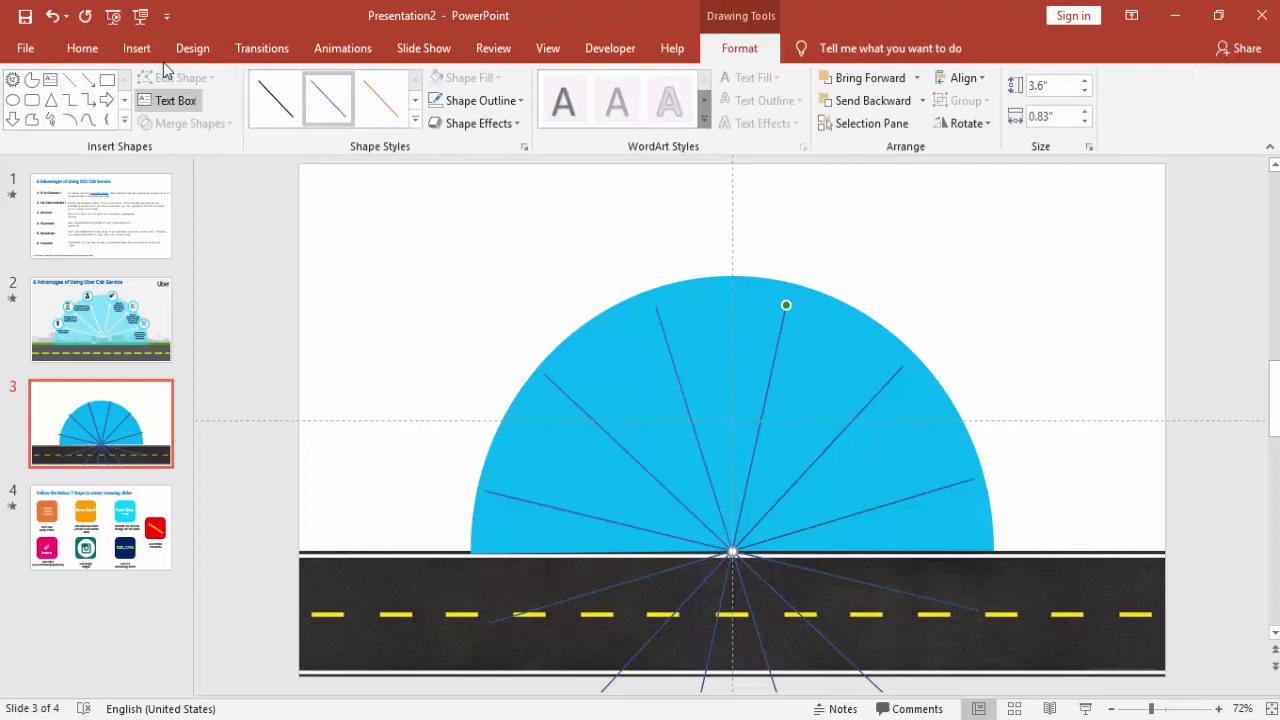
{"action": "left_click", "coordinate": [137, 48]}
{"action": "left_click", "coordinate": [319, 110]}
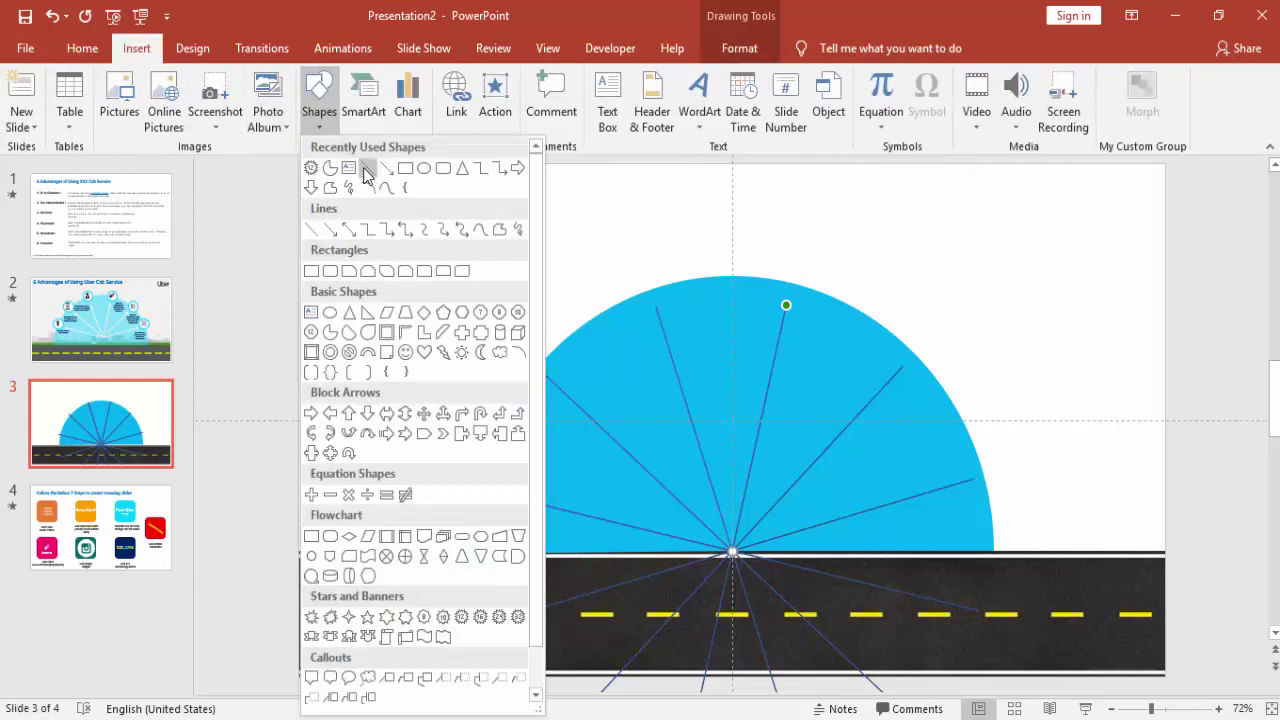
{"action": "left_click", "coordinate": [367, 169]}
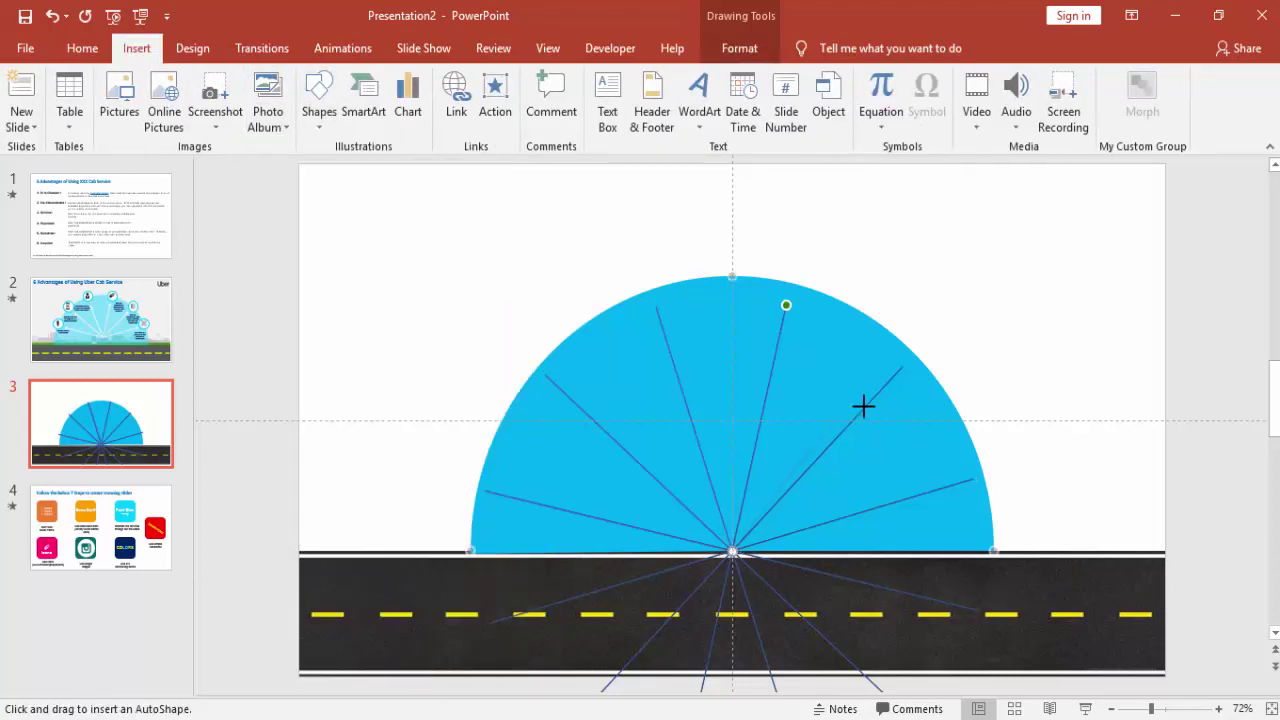
{"action": "left_click_drag", "start_coordinate": [902, 368], "coordinate": [902, 368]}
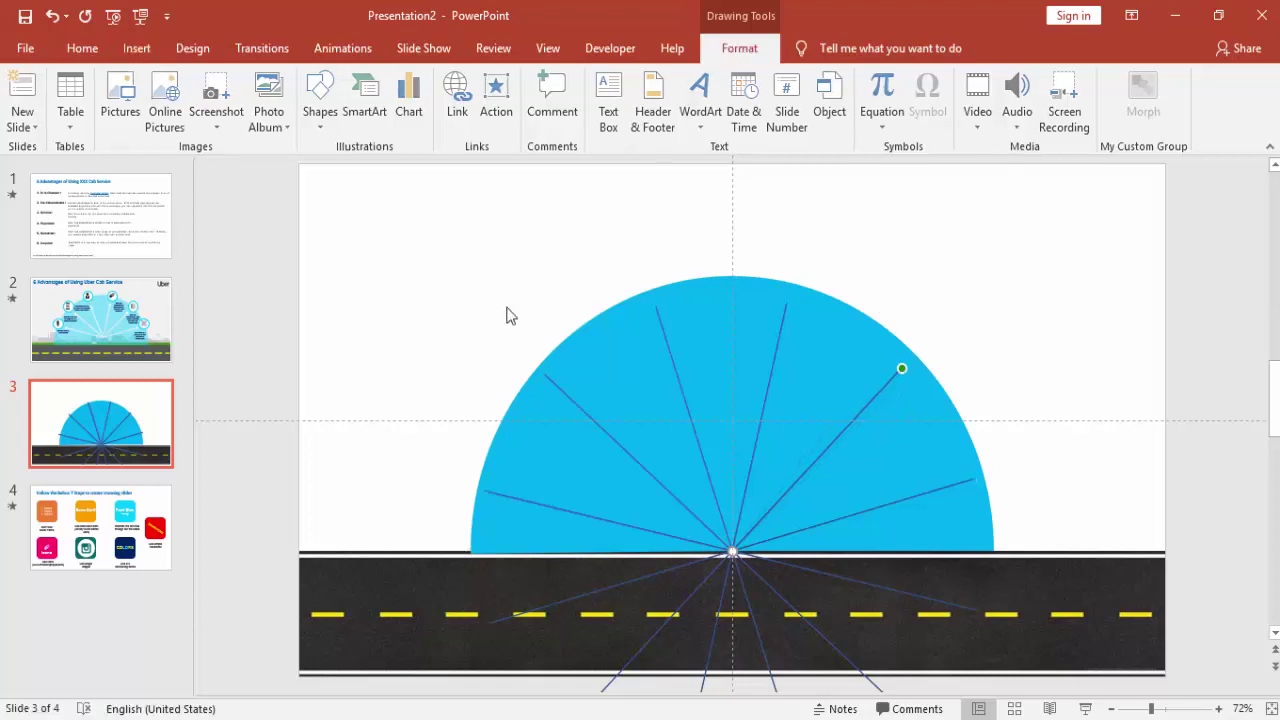
{"action": "left_click", "coordinate": [147, 43]}
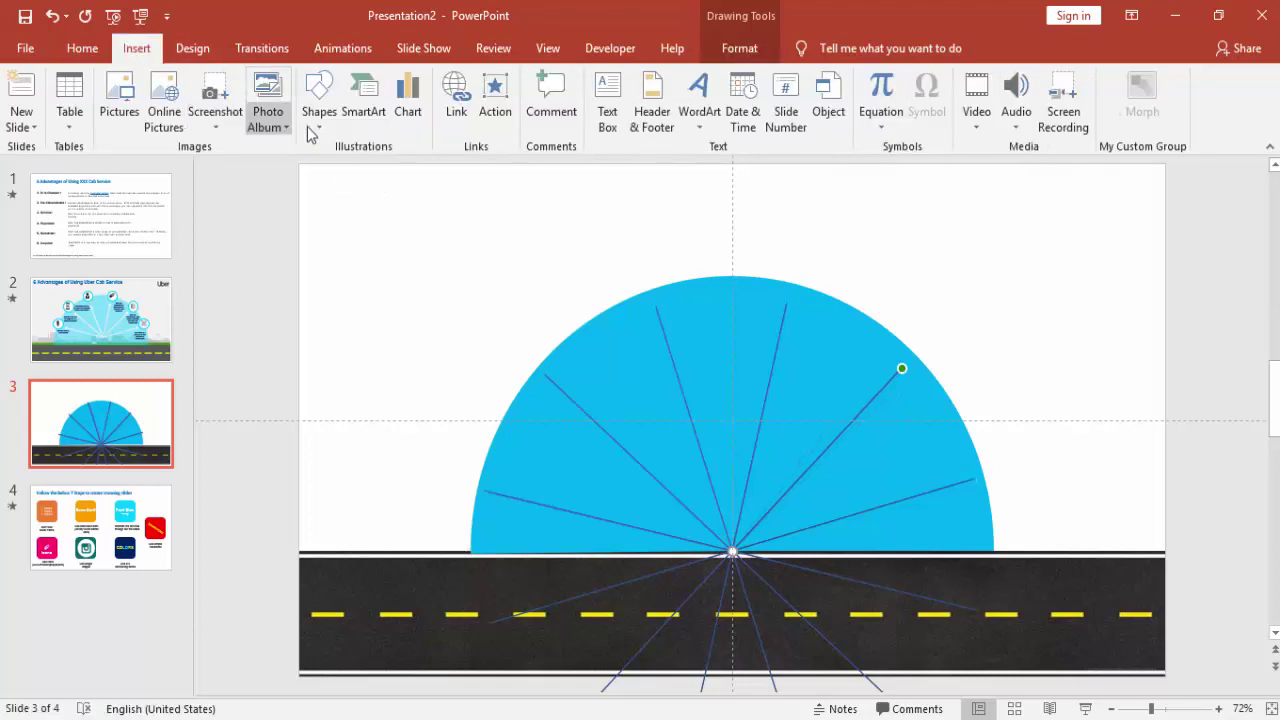
{"action": "left_click", "coordinate": [318, 100]}
{"action": "left_click", "coordinate": [370, 175]}
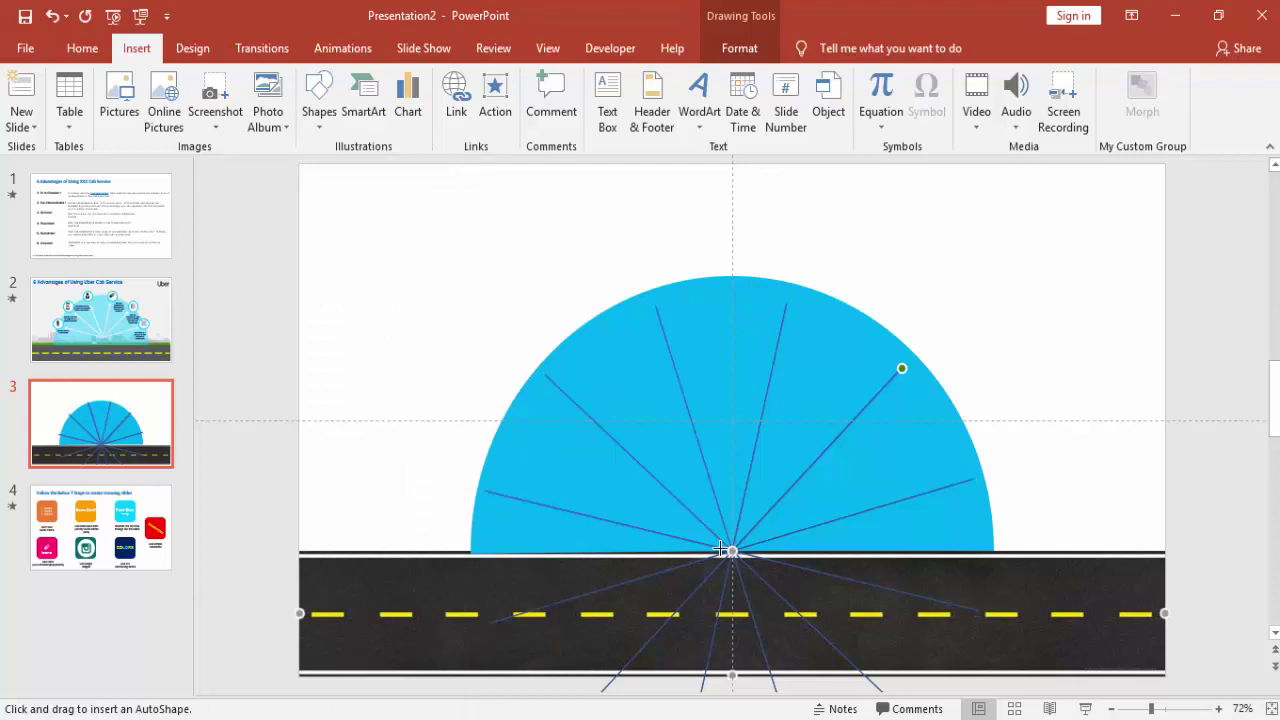
{"action": "left_click_drag", "start_coordinate": [732, 549], "coordinate": [972, 479]}
{"action": "left_click", "coordinate": [1028, 469]}
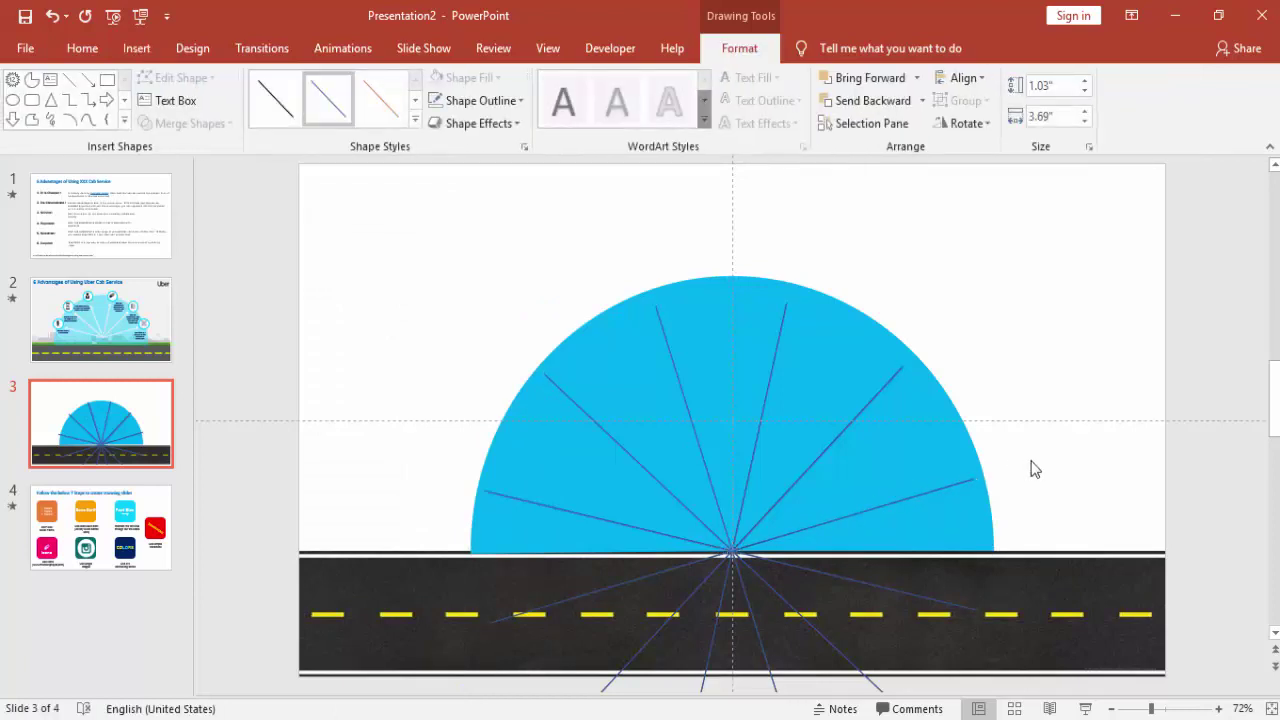
{"action": "left_click", "coordinate": [558, 509]}
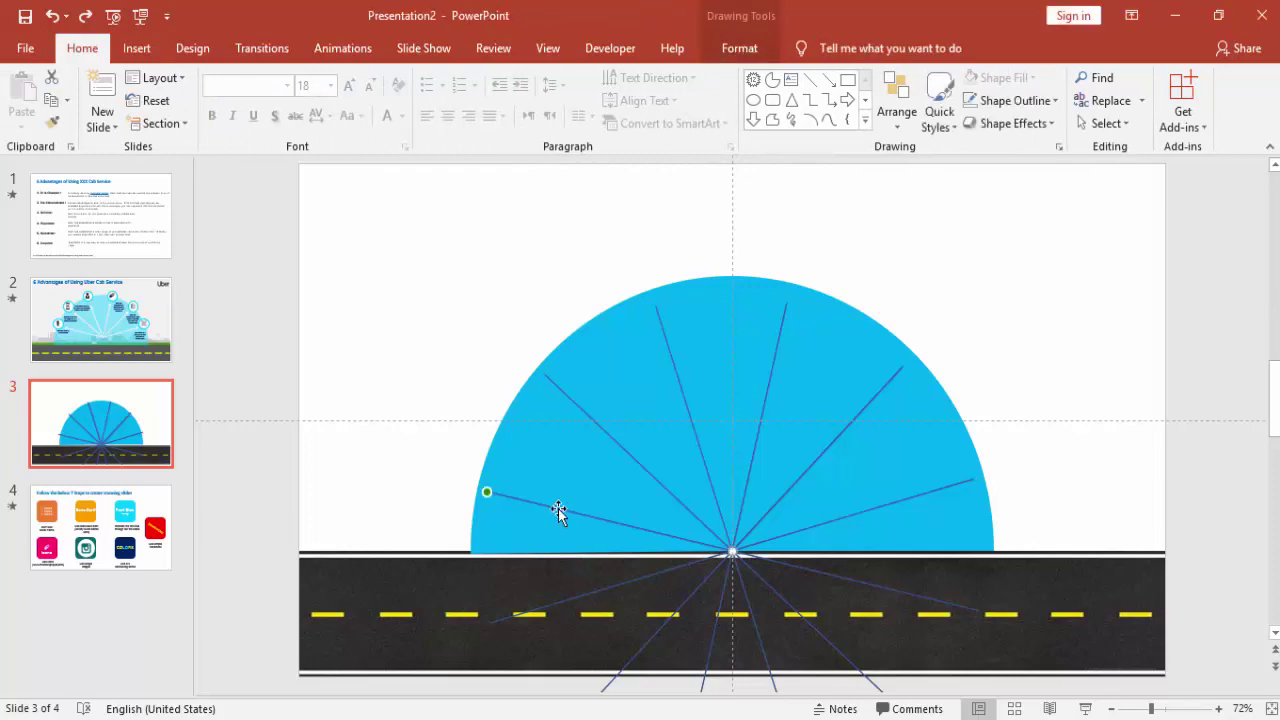
Move the traced lines up, make them white, and delete the dark-blue star
{"action": "left_click", "coordinate": [584, 410], "text": "shift"}
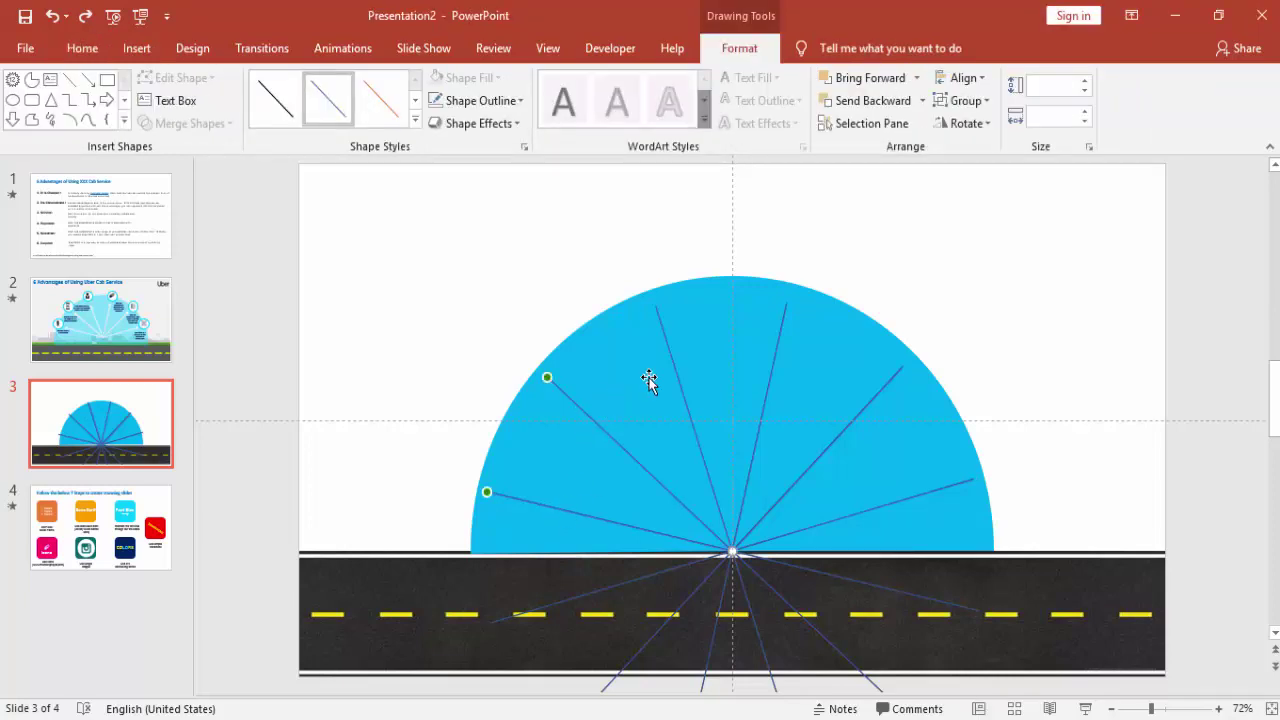
{"action": "left_click", "coordinate": [776, 348], "text": "shift"}
{"action": "left_click_drag", "start_coordinate": [921, 496], "coordinate": [978, 387]}
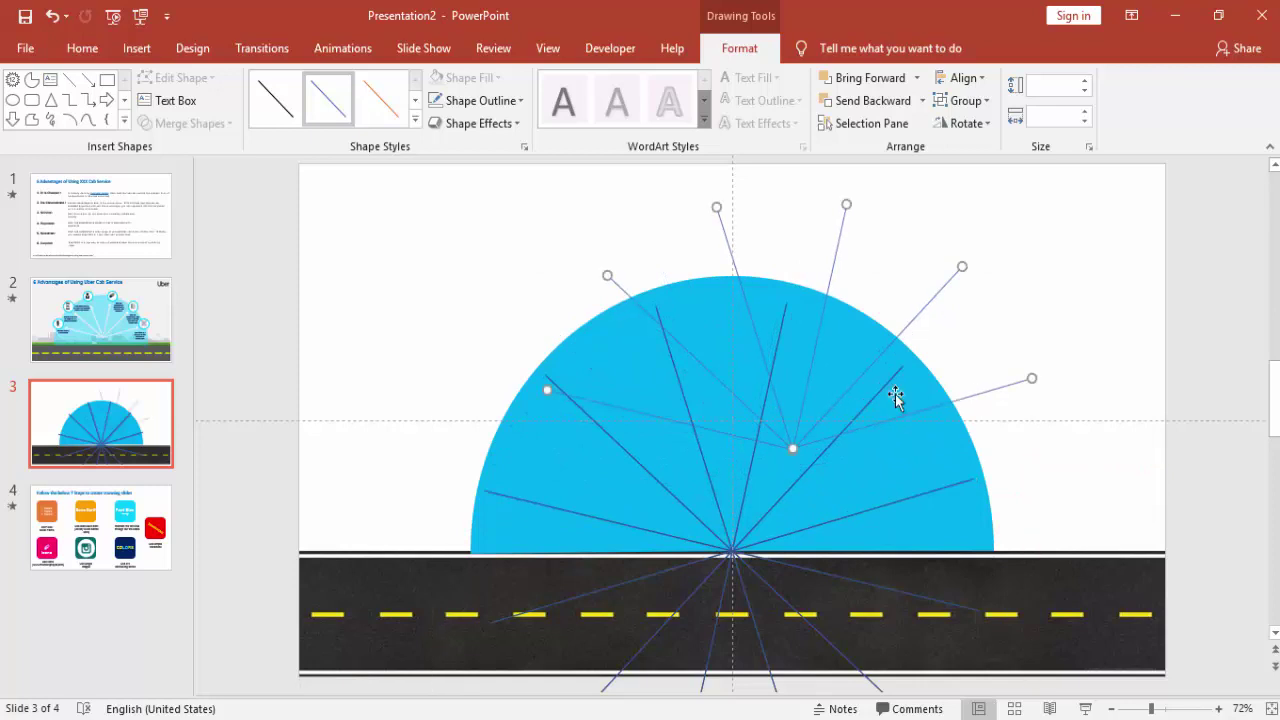
{"action": "left_click", "coordinate": [483, 103]}
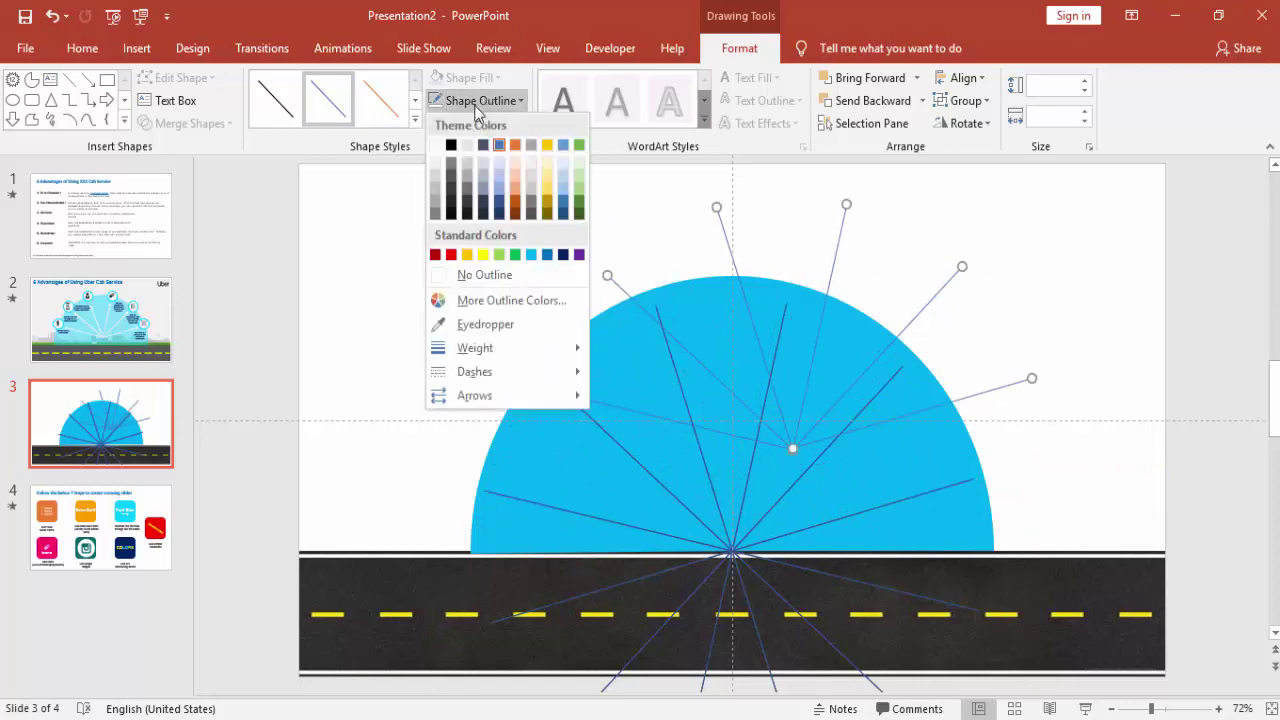
{"action": "left_click", "coordinate": [435, 146]}
{"action": "left_click", "coordinate": [748, 617]}
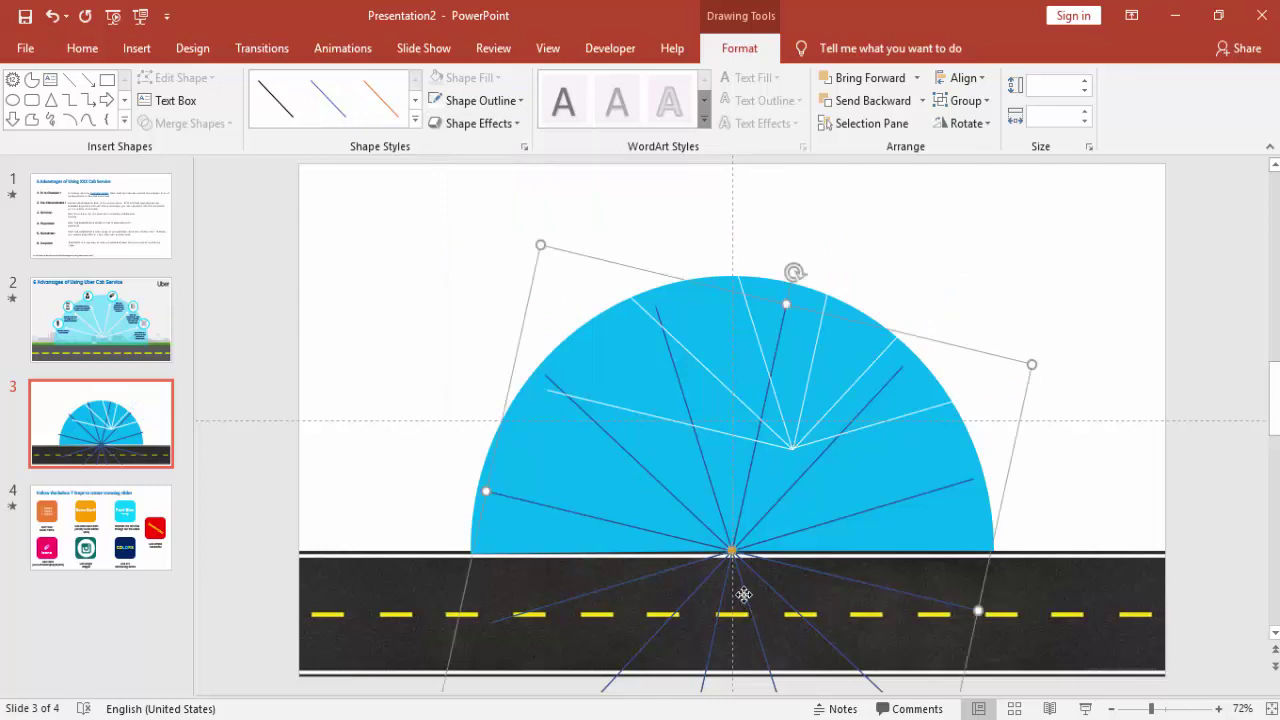
{"action": "key", "text": "Delete"}
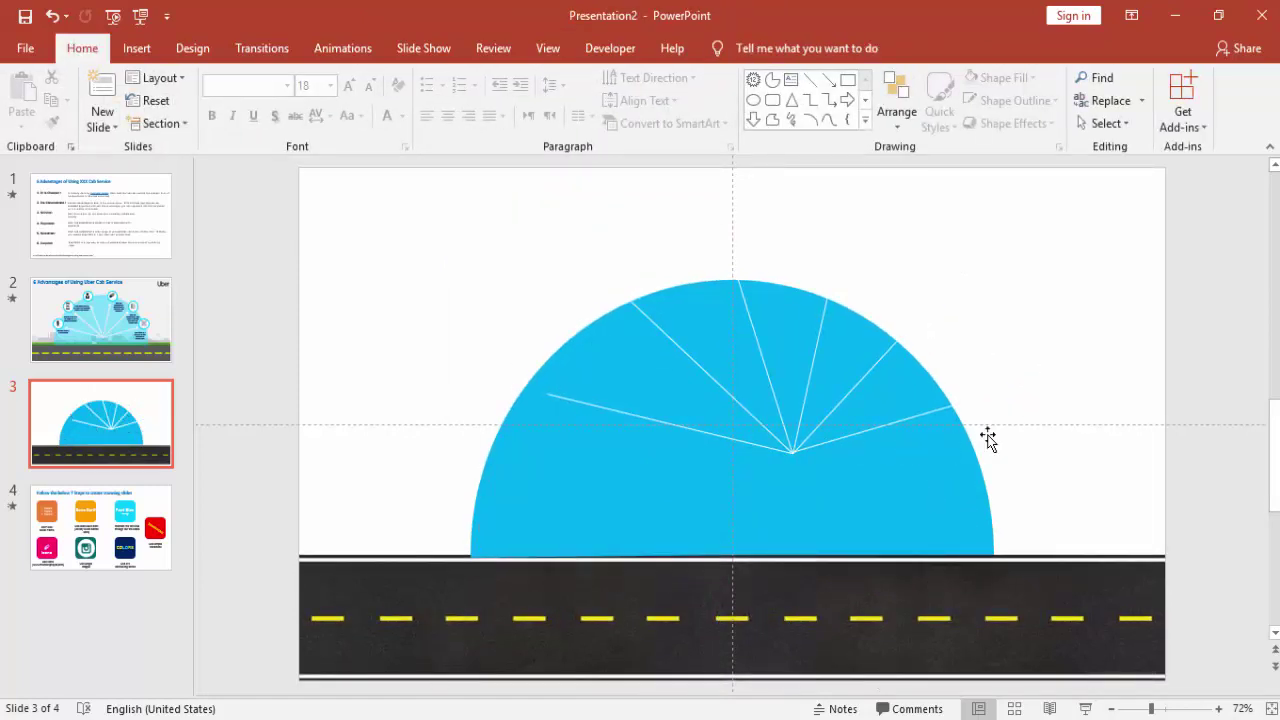
Move the white spoke fan so its hub sits at the dome's base centre
{"action": "double_click", "coordinate": [682, 429]}
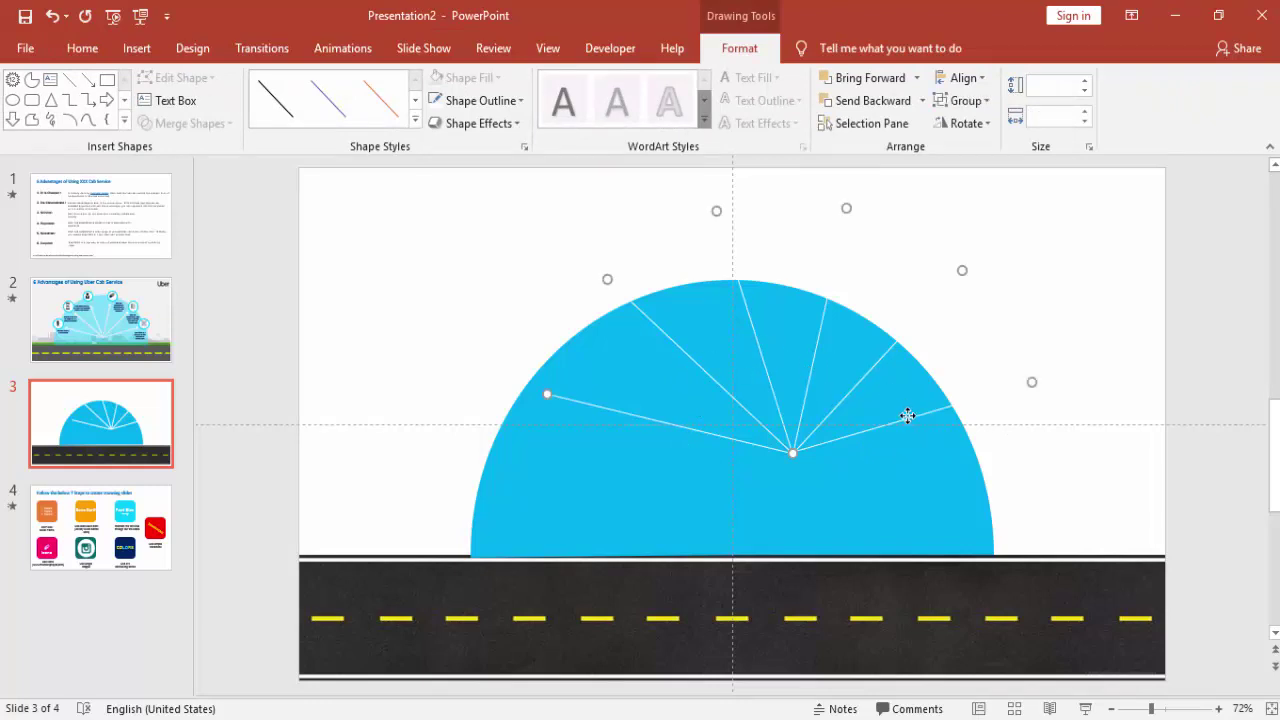
{"action": "left_click_drag", "start_coordinate": [920, 420], "coordinate": [864, 517]}
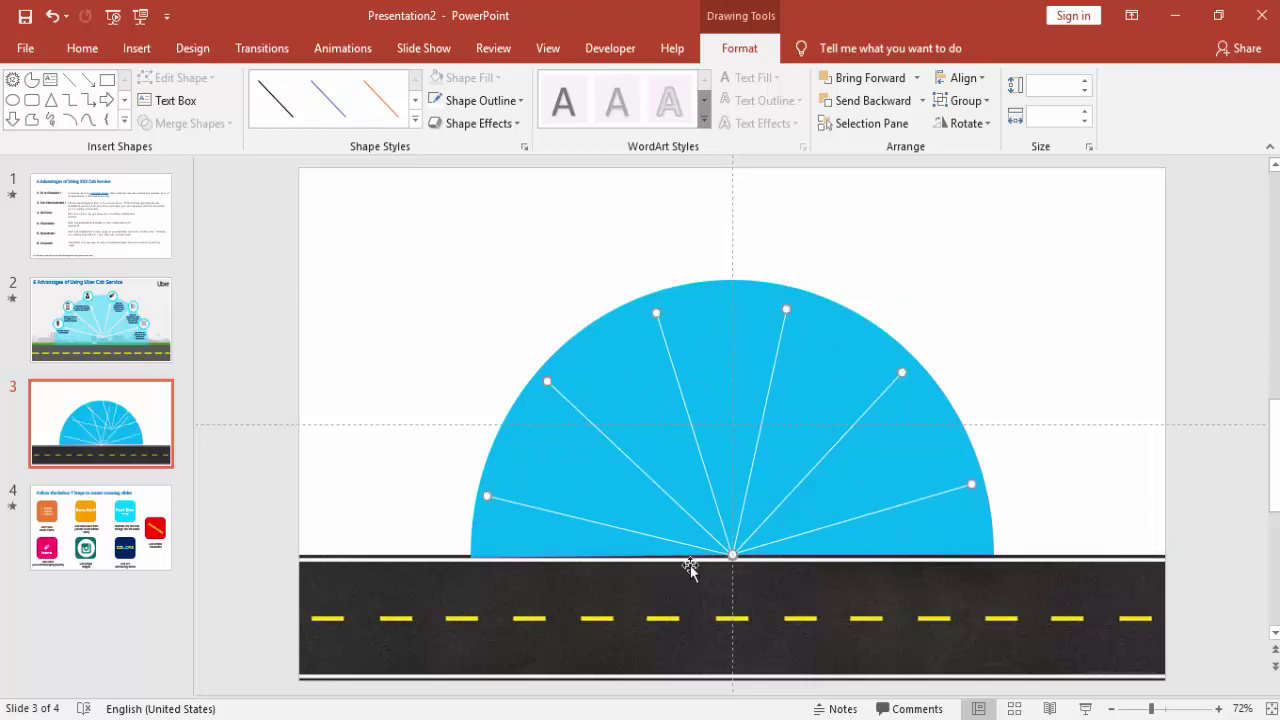
{"action": "left_click", "coordinate": [1100, 475]}
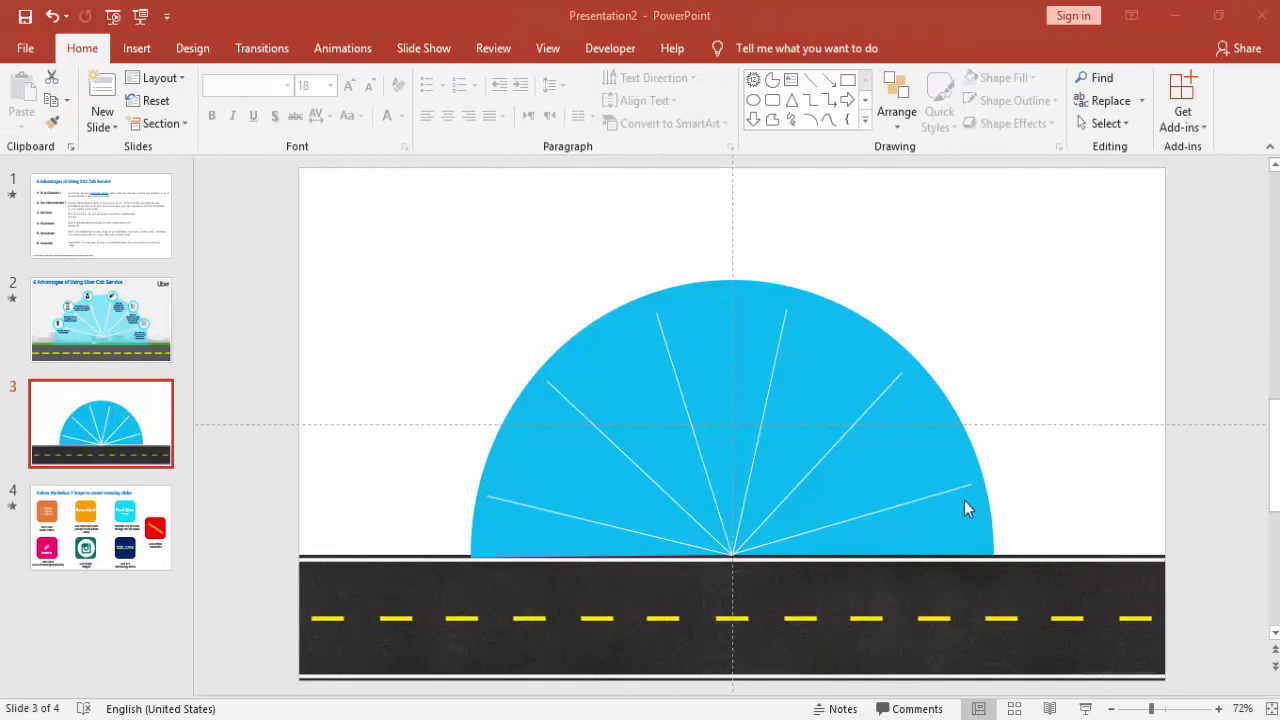
Draw a 0.7-inch circle and move it to the lower-left end of the arc
{"action": "left_click", "coordinate": [135, 49]}
{"action": "left_click", "coordinate": [315, 118]}
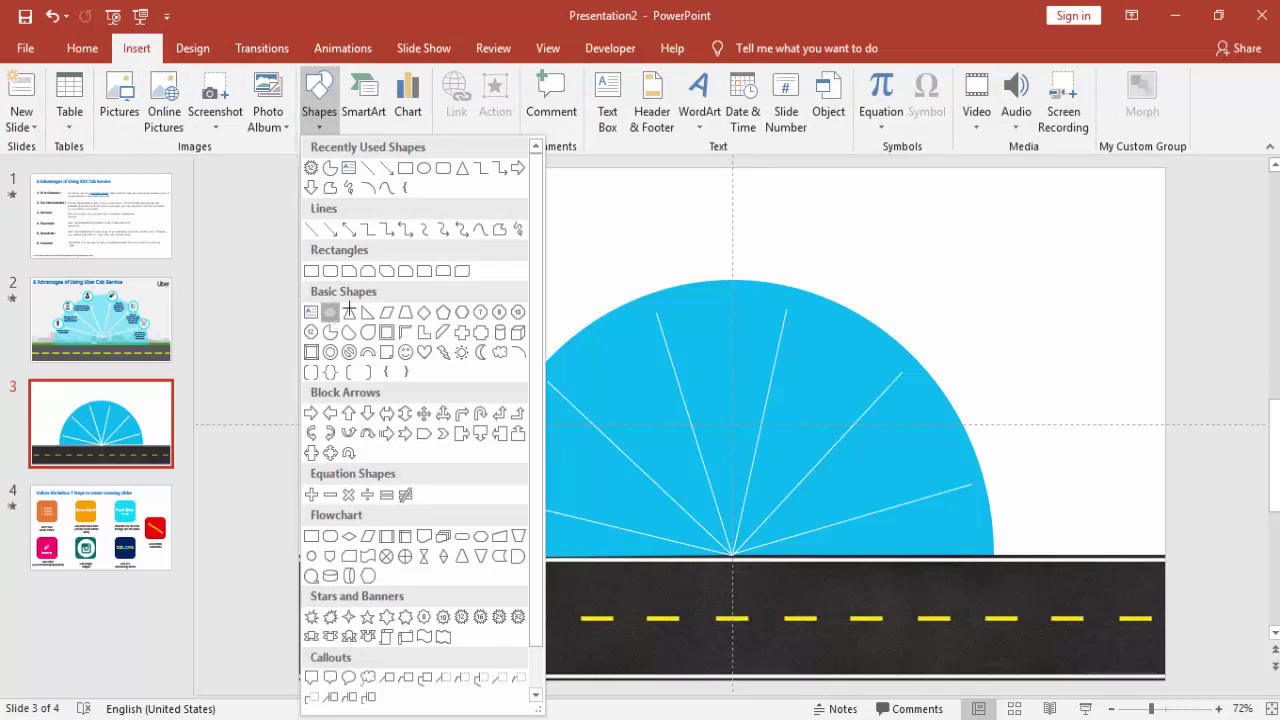
{"action": "left_click", "coordinate": [331, 316]}
{"action": "left_click_drag", "start_coordinate": [477, 308], "coordinate": [543, 377]}
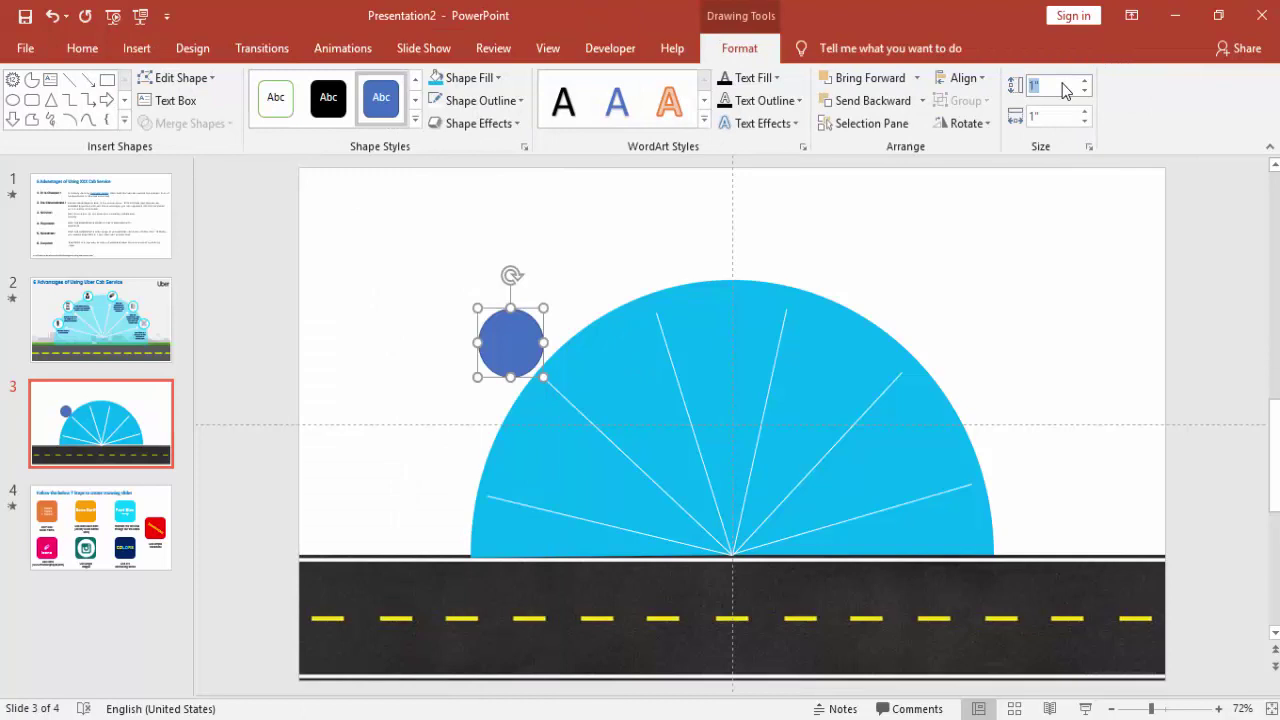
{"action": "key", "text": "Return"}
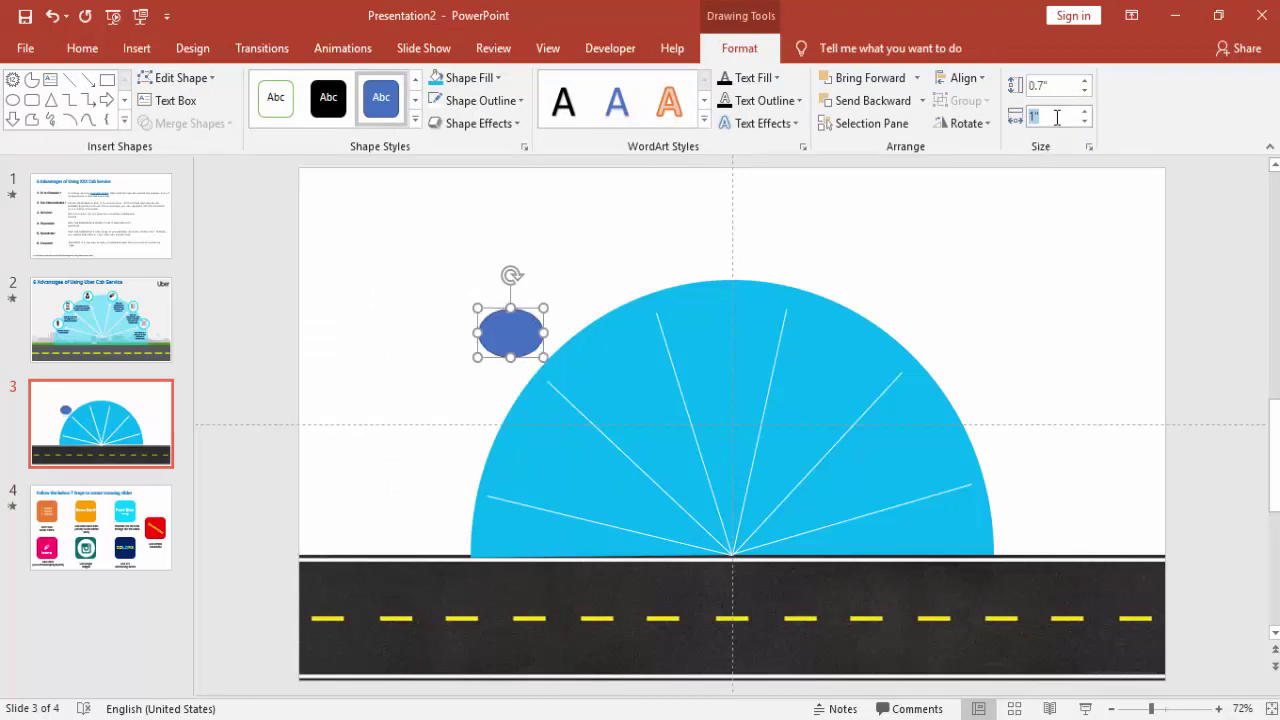
{"action": "key", "text": "Return"}
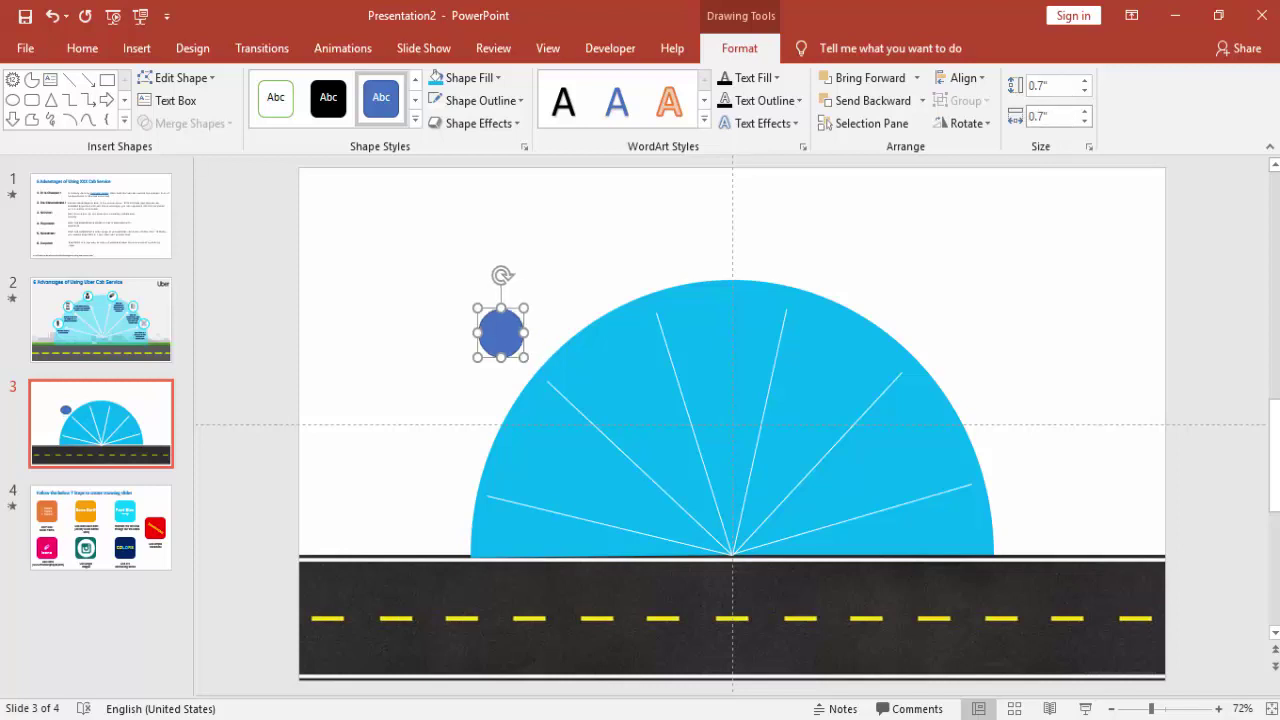
{"action": "left_click_drag", "start_coordinate": [506, 332], "coordinate": [470, 491]}
Resize the circle to 1" by 1" and fill it white
{"action": "left_click", "coordinate": [1063, 84]}
{"action": "type", "text": "1"}
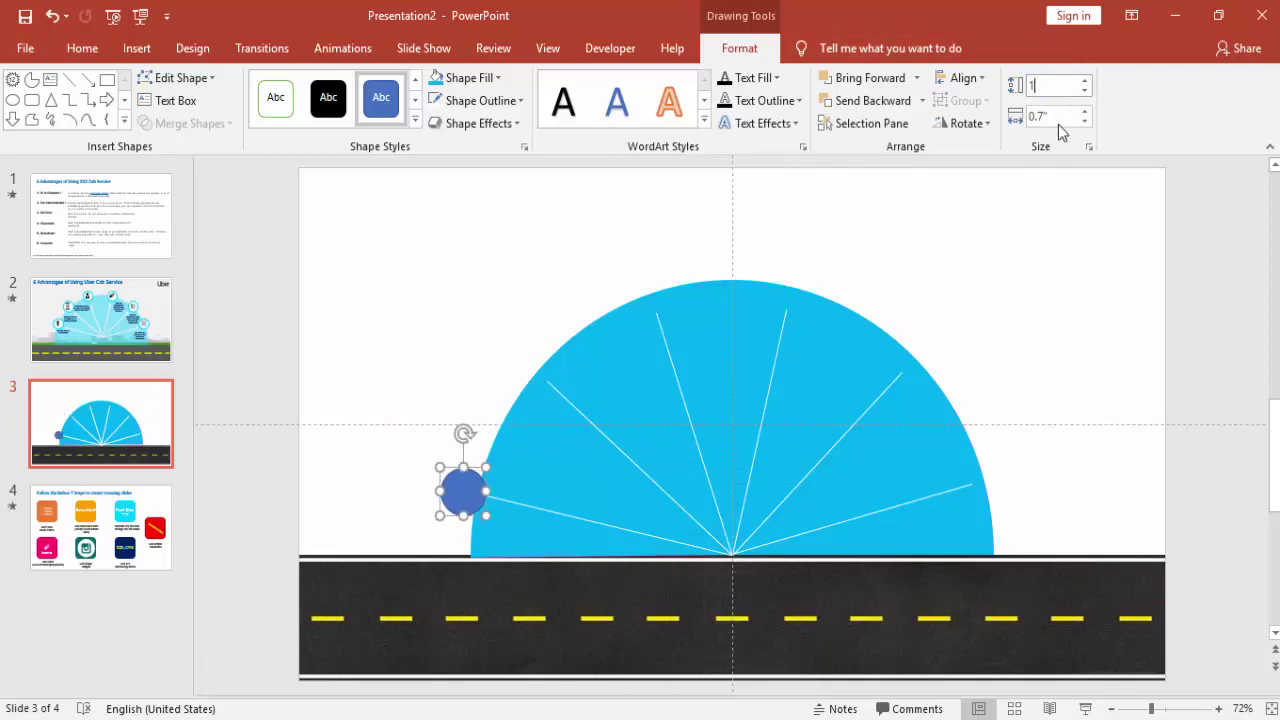
{"action": "left_click", "coordinate": [1058, 116]}
{"action": "type", "text": "1"}
{"action": "key", "text": "Return"}
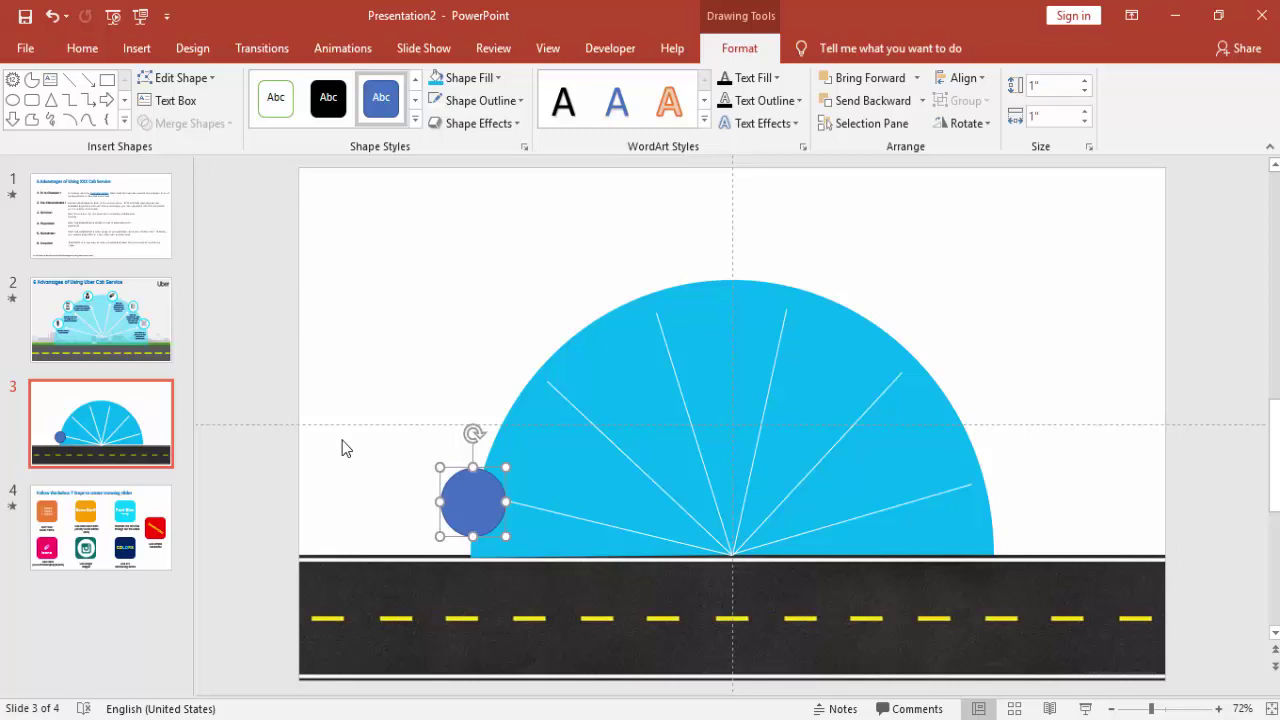
{"action": "left_click_drag", "start_coordinate": [452, 492], "coordinate": [448, 479]}
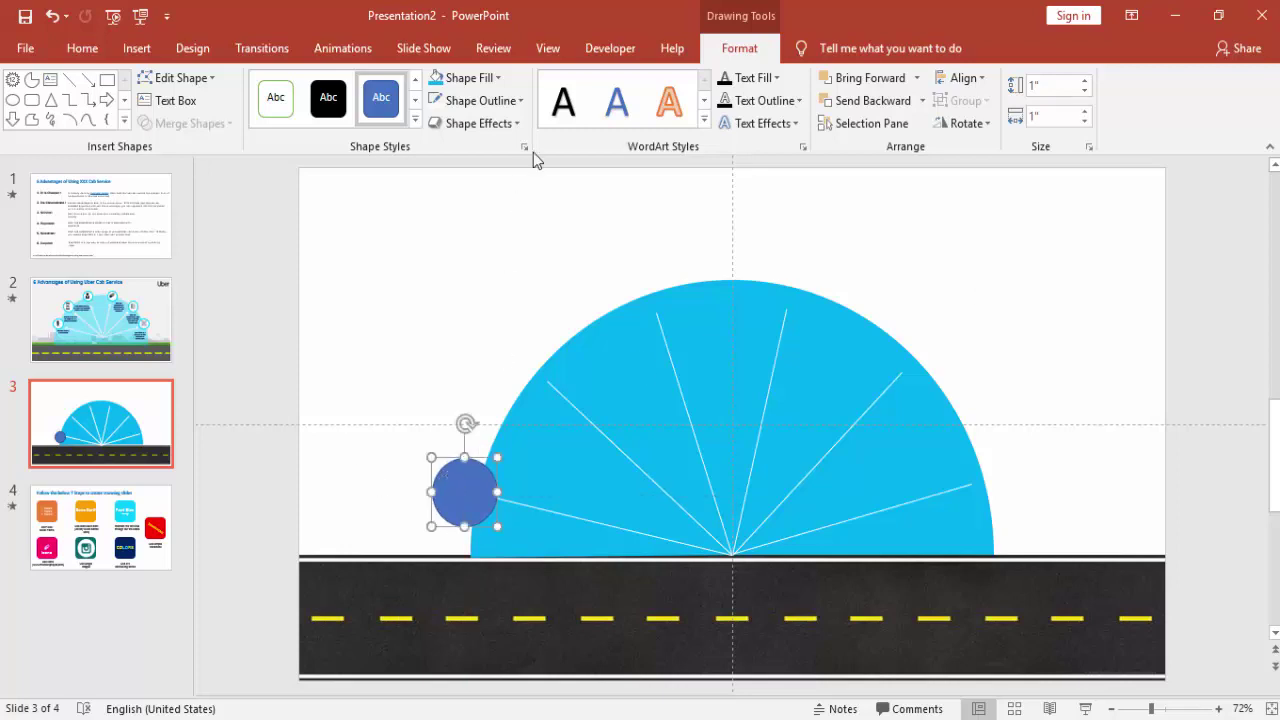
{"action": "key", "text": "ctrl+z"}
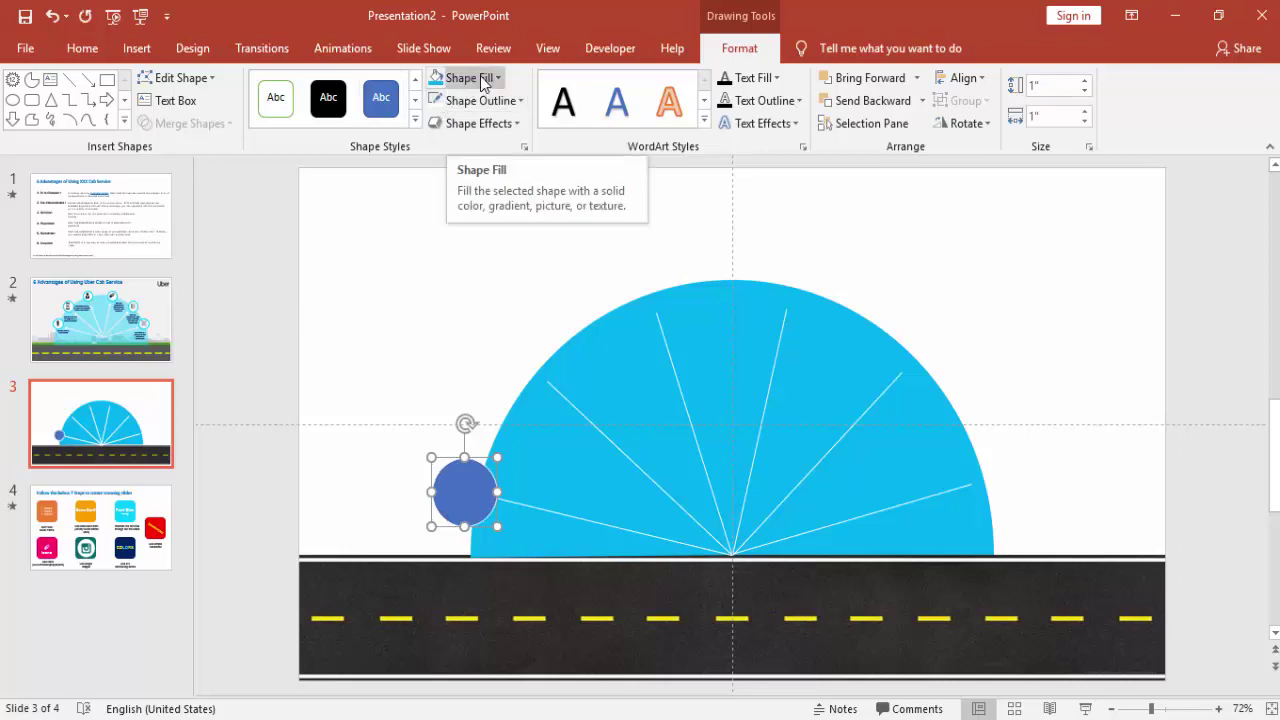
{"action": "left_click", "coordinate": [480, 78]}
{"action": "left_click", "coordinate": [435, 122]}
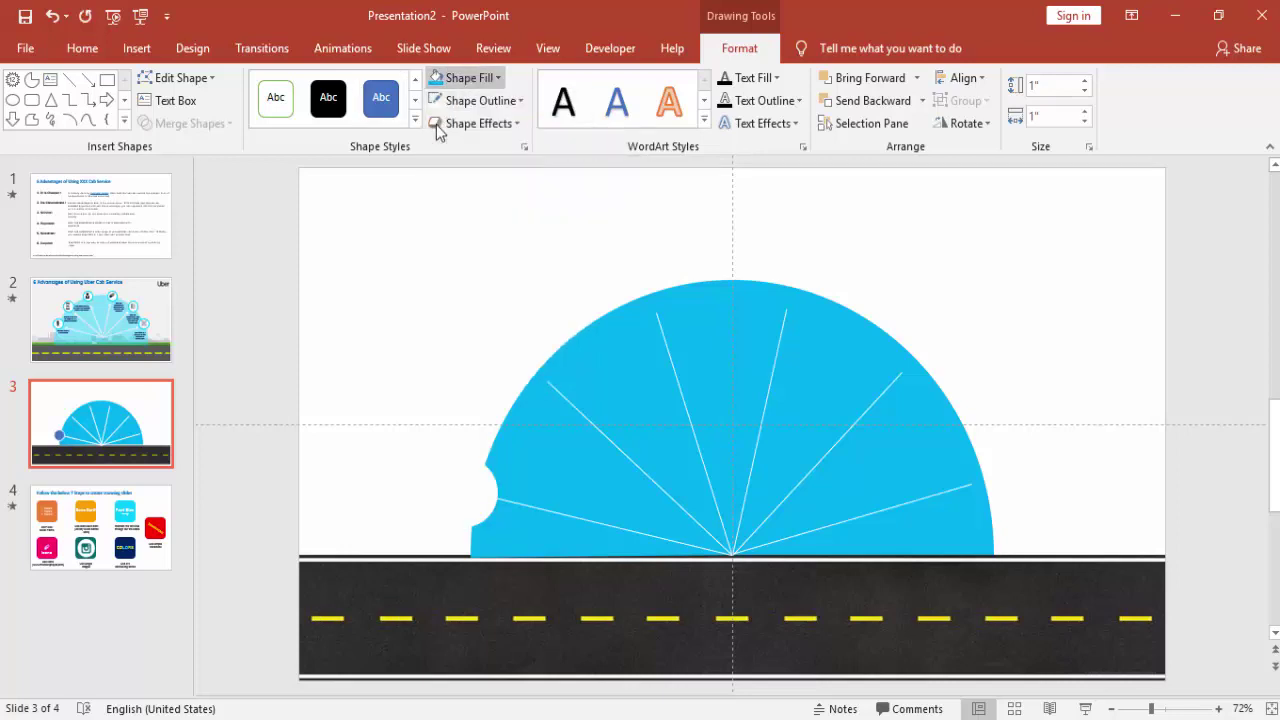
Give the slide a dark navy solid background and copy the white circle to another spoke tip
{"action": "left_click", "coordinate": [983, 286]}
{"action": "right_click", "coordinate": [985, 283]}
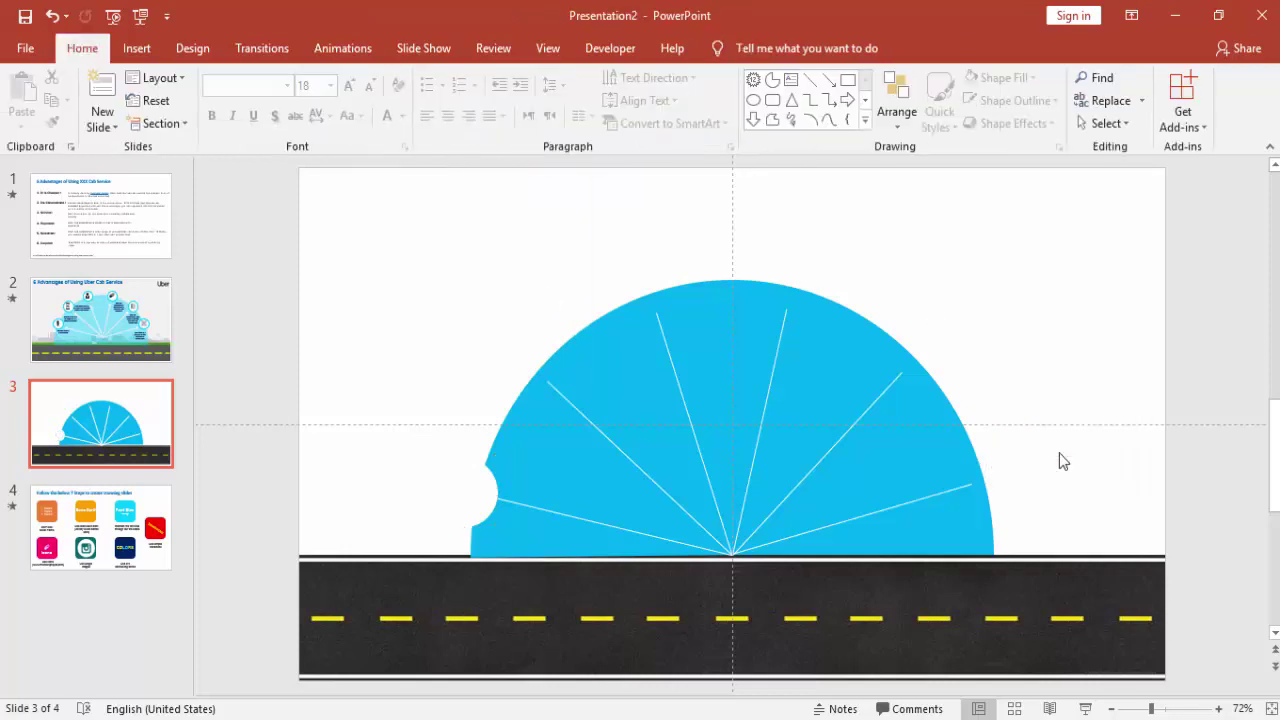
{"action": "left_click", "coordinate": [1059, 450]}
{"action": "left_click", "coordinate": [1231, 412]}
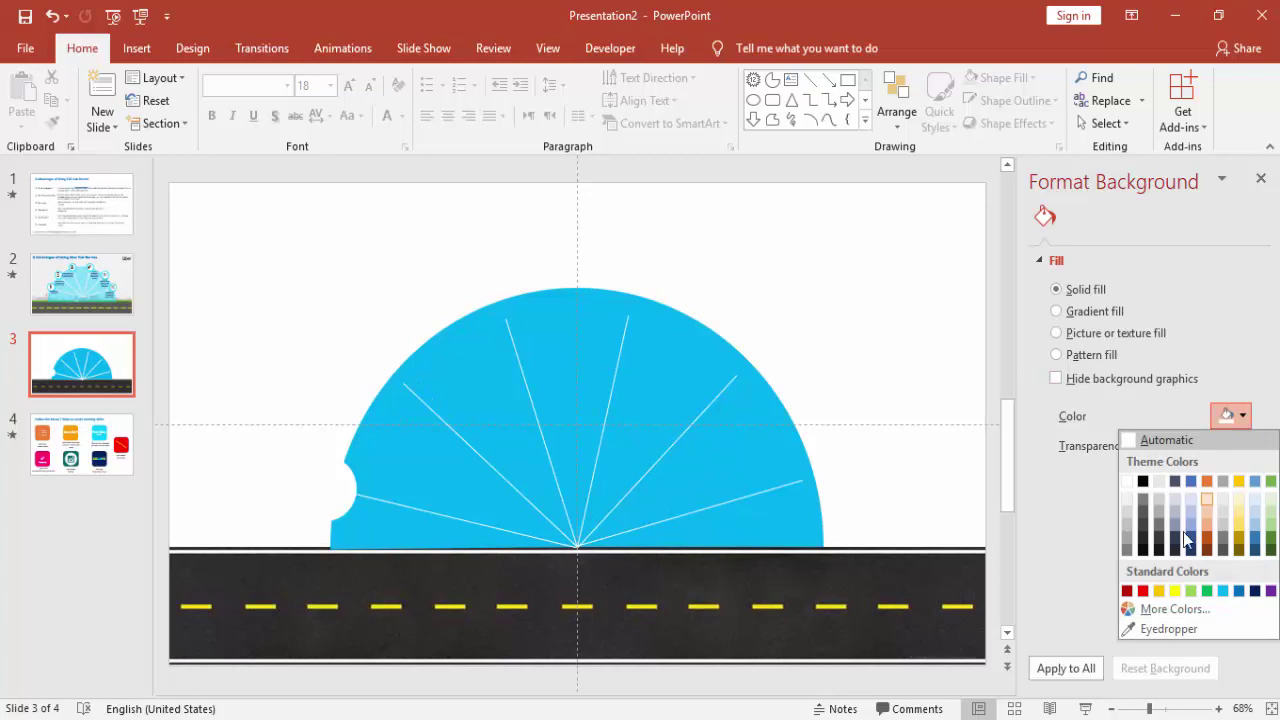
{"action": "left_click", "coordinate": [1195, 558]}
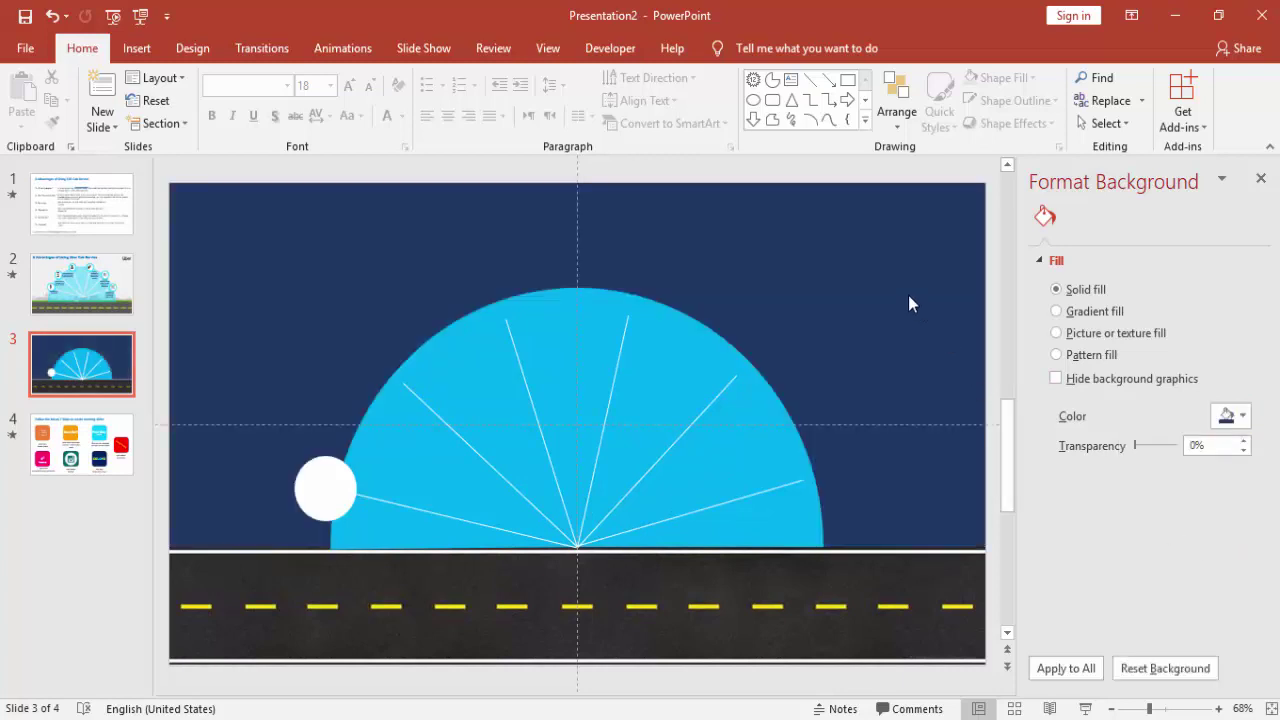
{"action": "left_click", "coordinate": [1262, 176]}
{"action": "left_click", "coordinate": [444, 486]}
{"action": "left_click_drag", "start_coordinate": [450, 495], "coordinate": [1007, 449]}
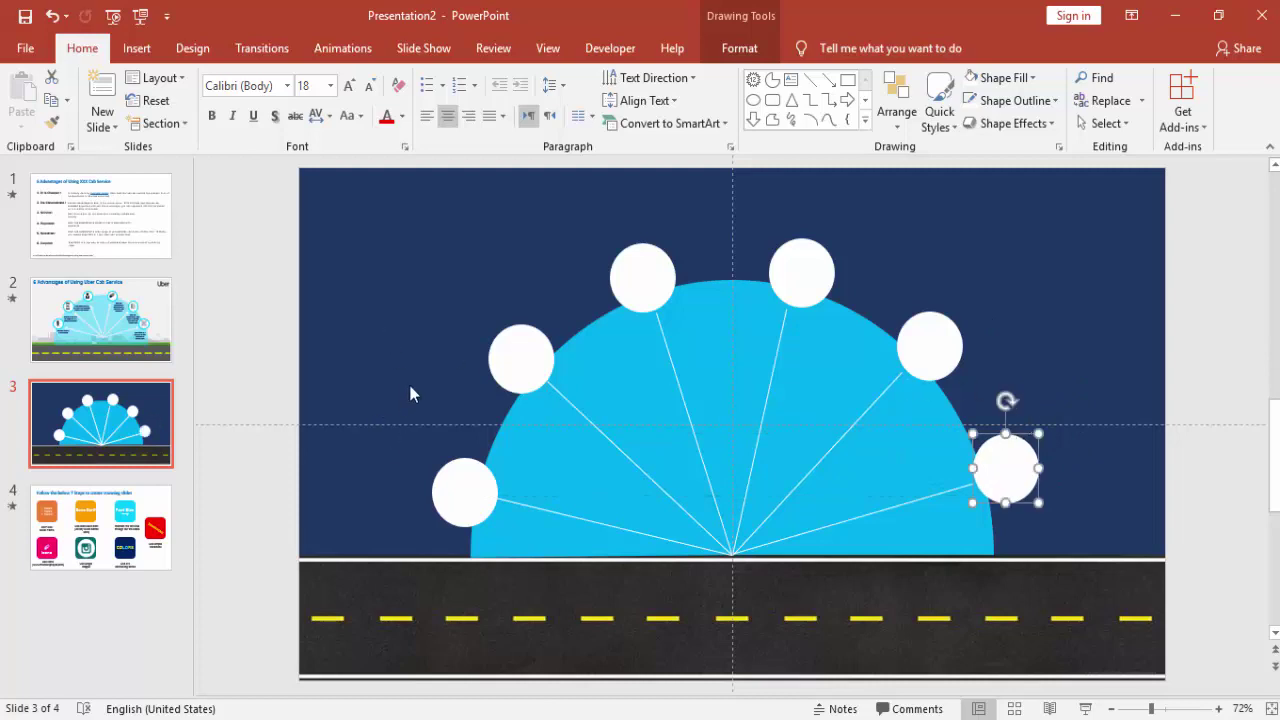
Insert the dollar-sign icon picture, shrink it, and place it in the first white circle on the arc
{"action": "left_click", "coordinate": [132, 46]}
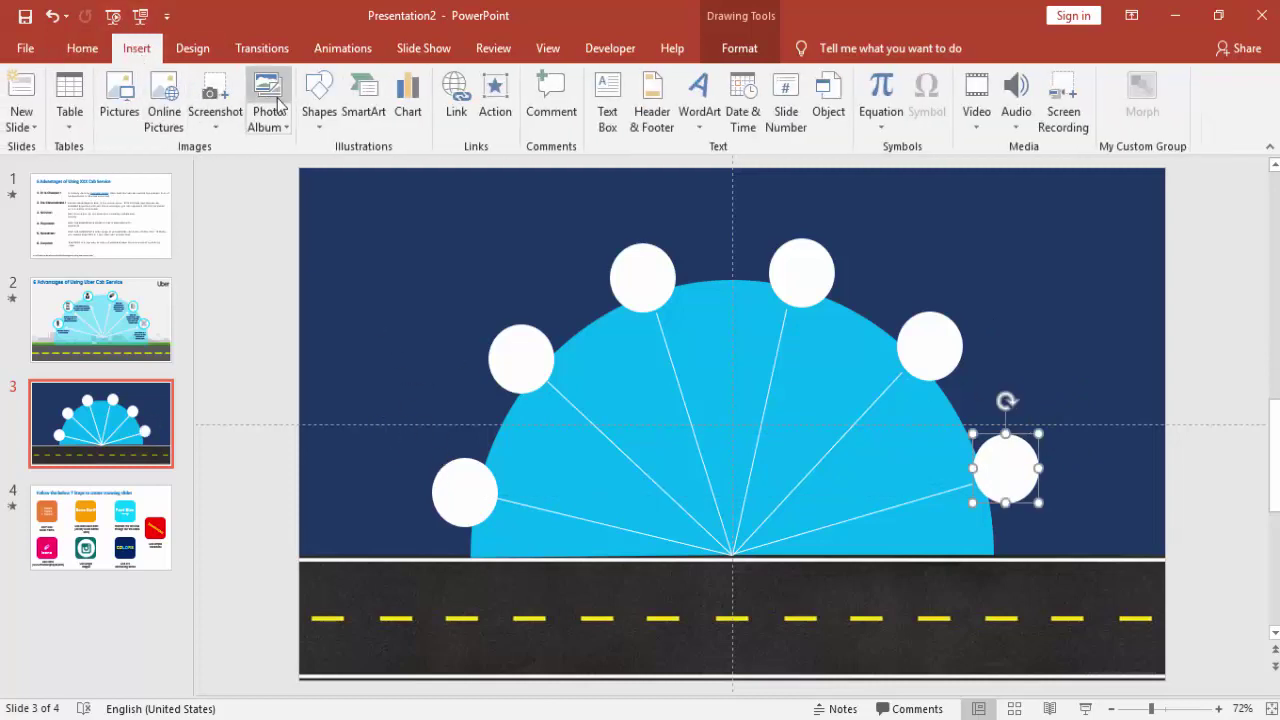
{"action": "left_click", "coordinate": [120, 100]}
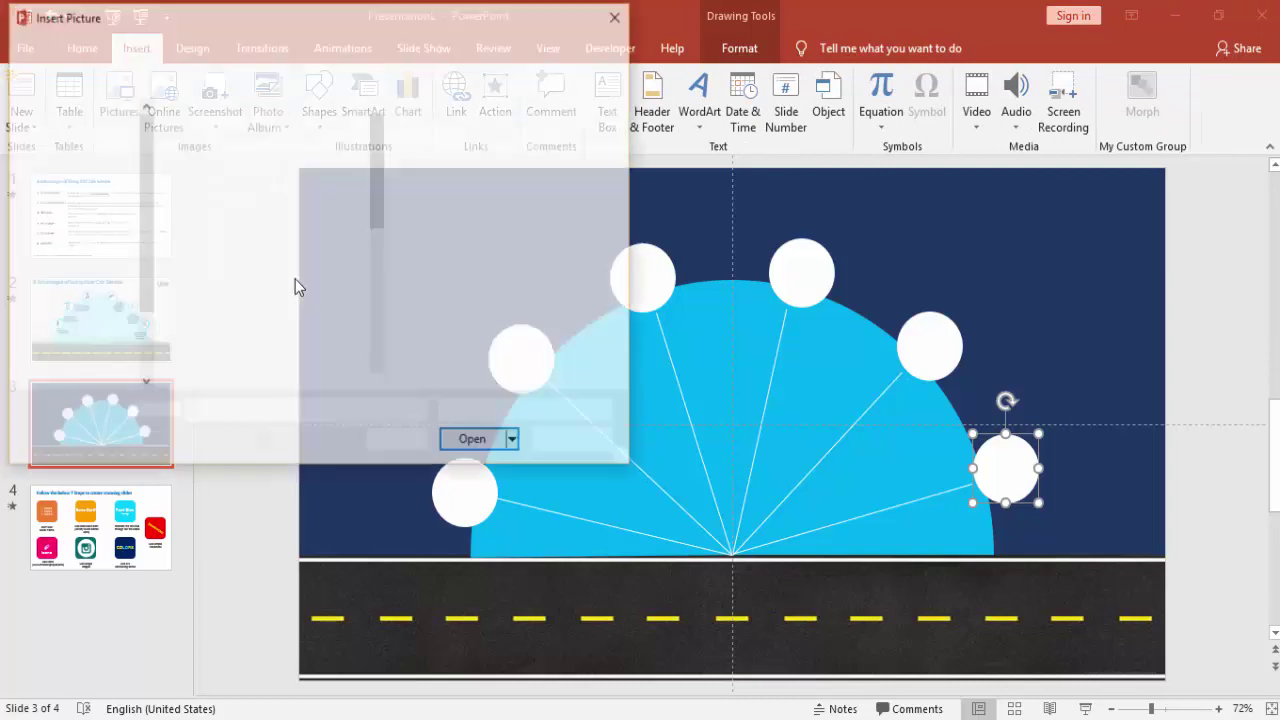
{"action": "left_click", "coordinate": [213, 287]}
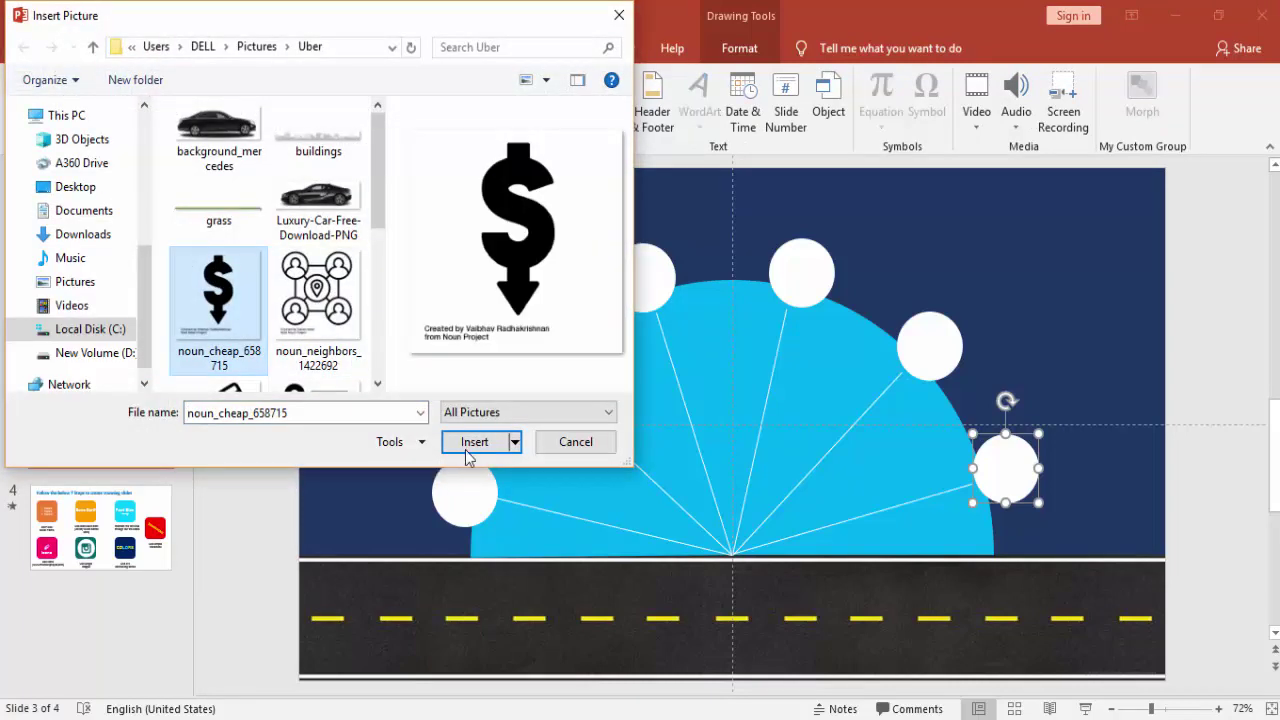
{"action": "left_click", "coordinate": [470, 443]}
{"action": "left_click_drag", "start_coordinate": [748, 397], "coordinate": [840, 480]}
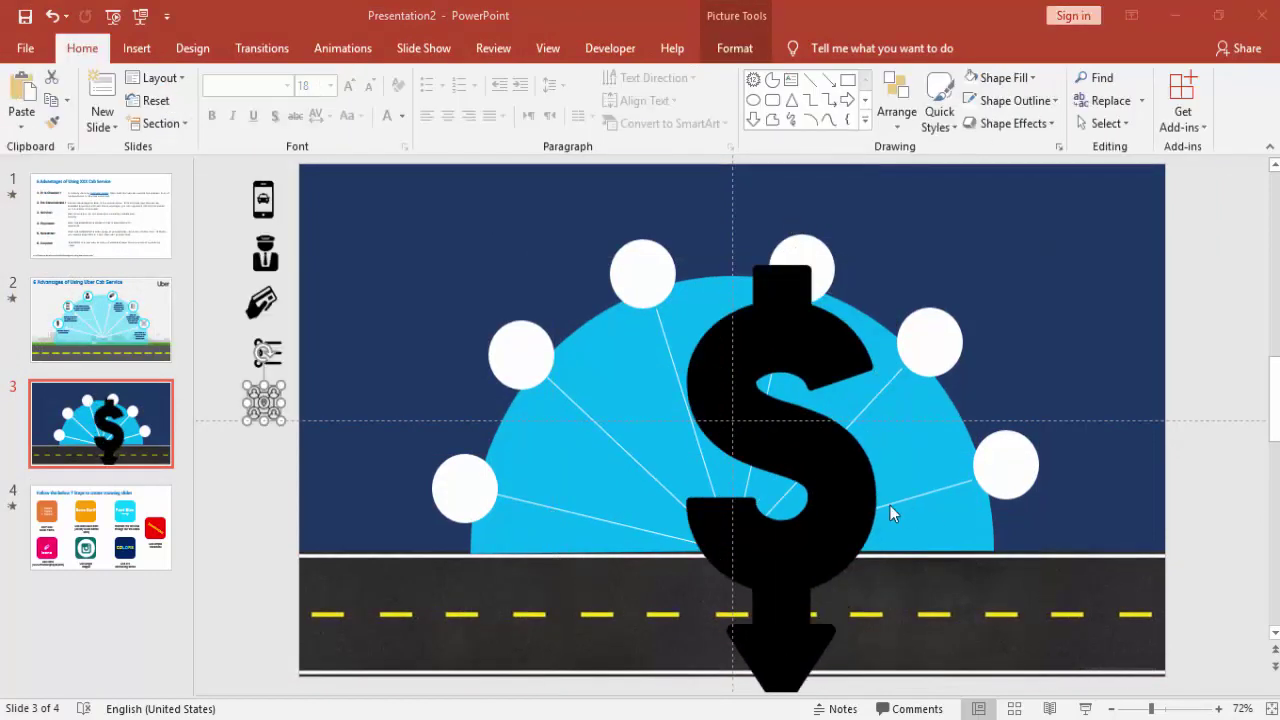
{"action": "key", "text": "ctrl+z"}
{"action": "left_click", "coordinate": [845, 487]}
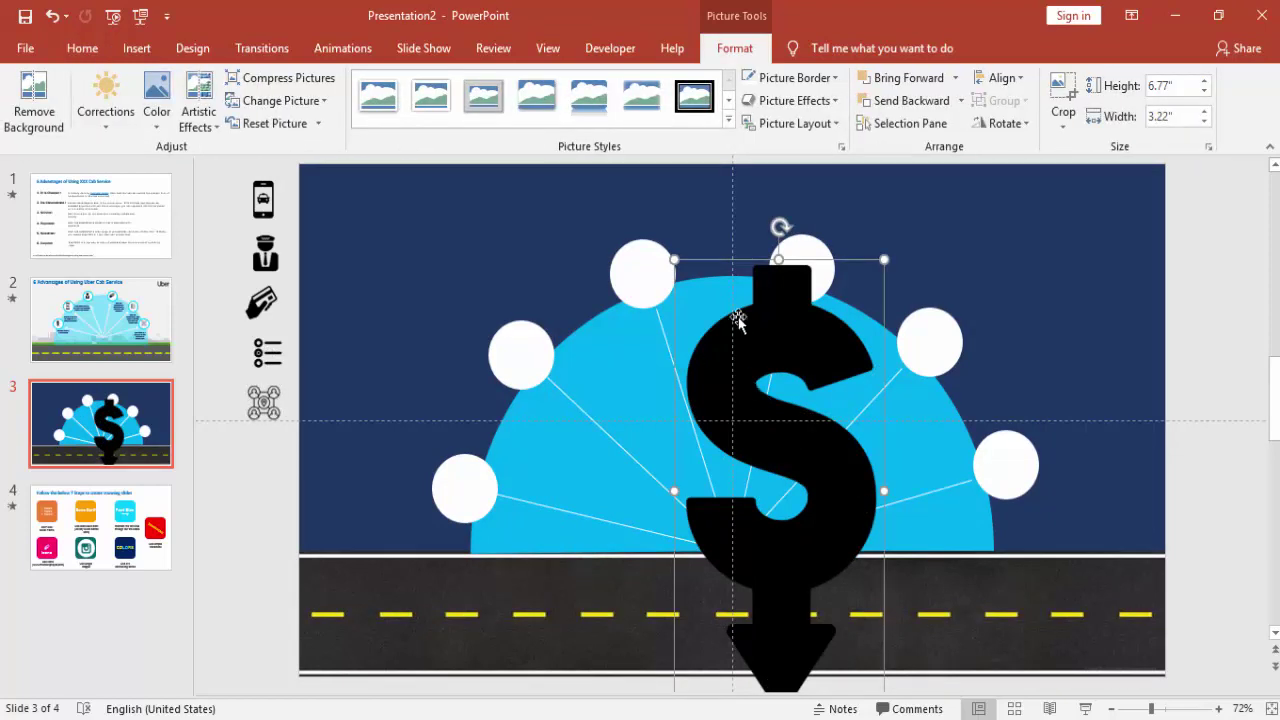
{"action": "left_click_drag", "start_coordinate": [674, 259], "coordinate": [460, 474]}
Drag the phone, driver, card, list and network icons into their white circles
{"action": "left_click_drag", "start_coordinate": [270, 200], "coordinate": [522, 357]}
{"action": "left_click_drag", "start_coordinate": [266, 262], "coordinate": [637, 278]}
{"action": "left_click_drag", "start_coordinate": [263, 312], "coordinate": [803, 270]}
{"action": "left_click_drag", "start_coordinate": [268, 349], "coordinate": [918, 346]}
{"action": "left_click_drag", "start_coordinate": [268, 410], "coordinate": [1012, 468]}
{"action": "left_click", "coordinate": [463, 490]}
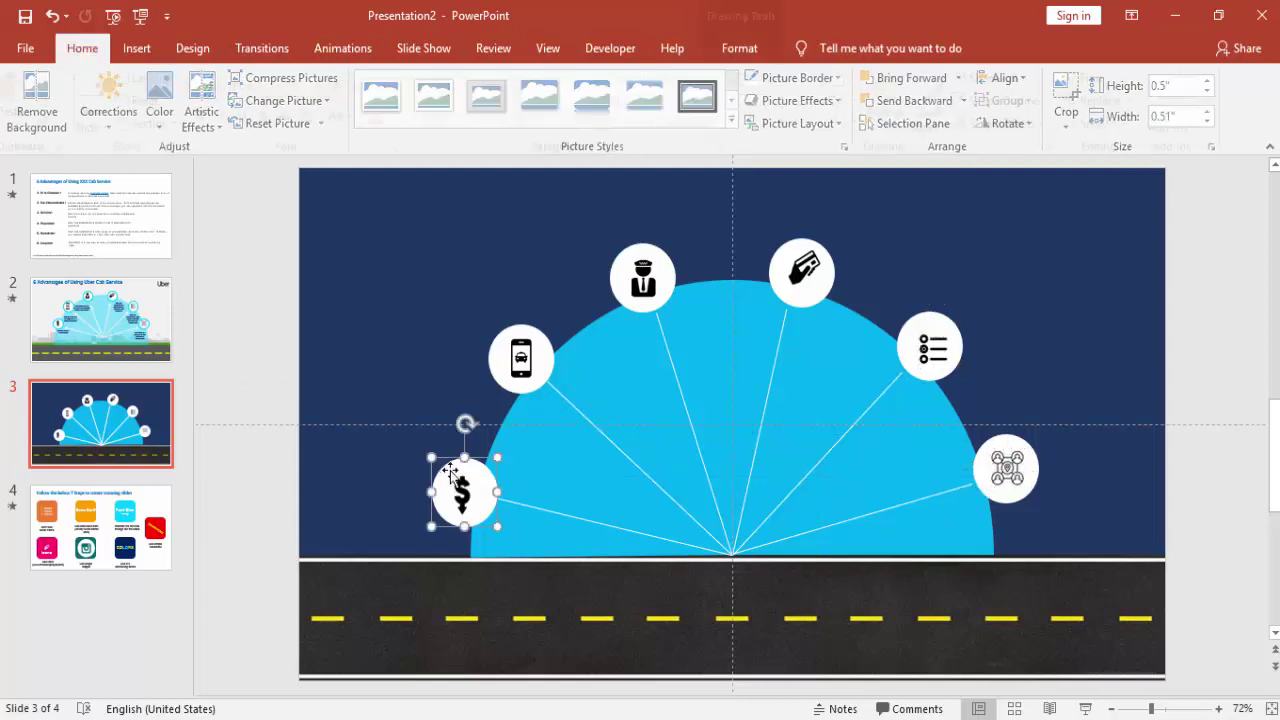
Select the phone, driver, card, list and network circles along with the dollar circle
{"action": "left_click", "coordinate": [498, 346], "text": "shift"}
{"action": "left_click", "coordinate": [632, 274], "text": "shift"}
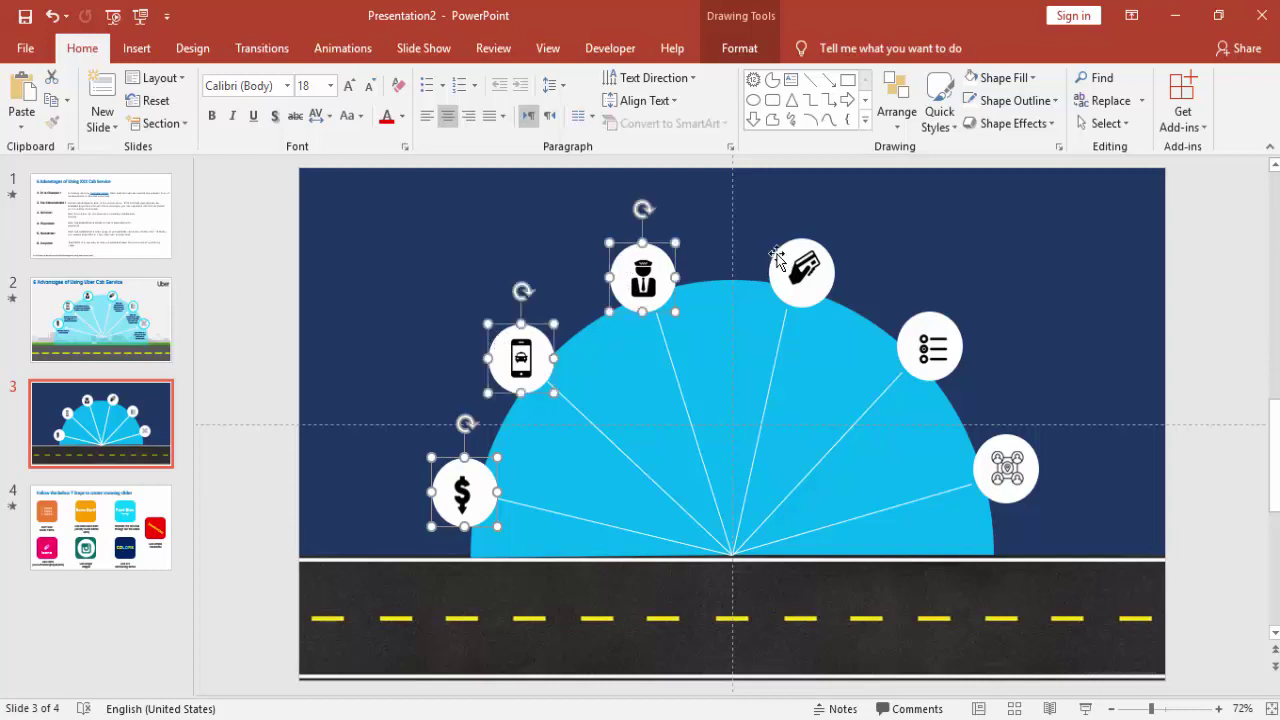
{"action": "left_click", "coordinate": [780, 262], "text": "shift"}
{"action": "left_click", "coordinate": [912, 318], "text": "shift"}
{"action": "left_click", "coordinate": [1000, 442], "text": "shift"}
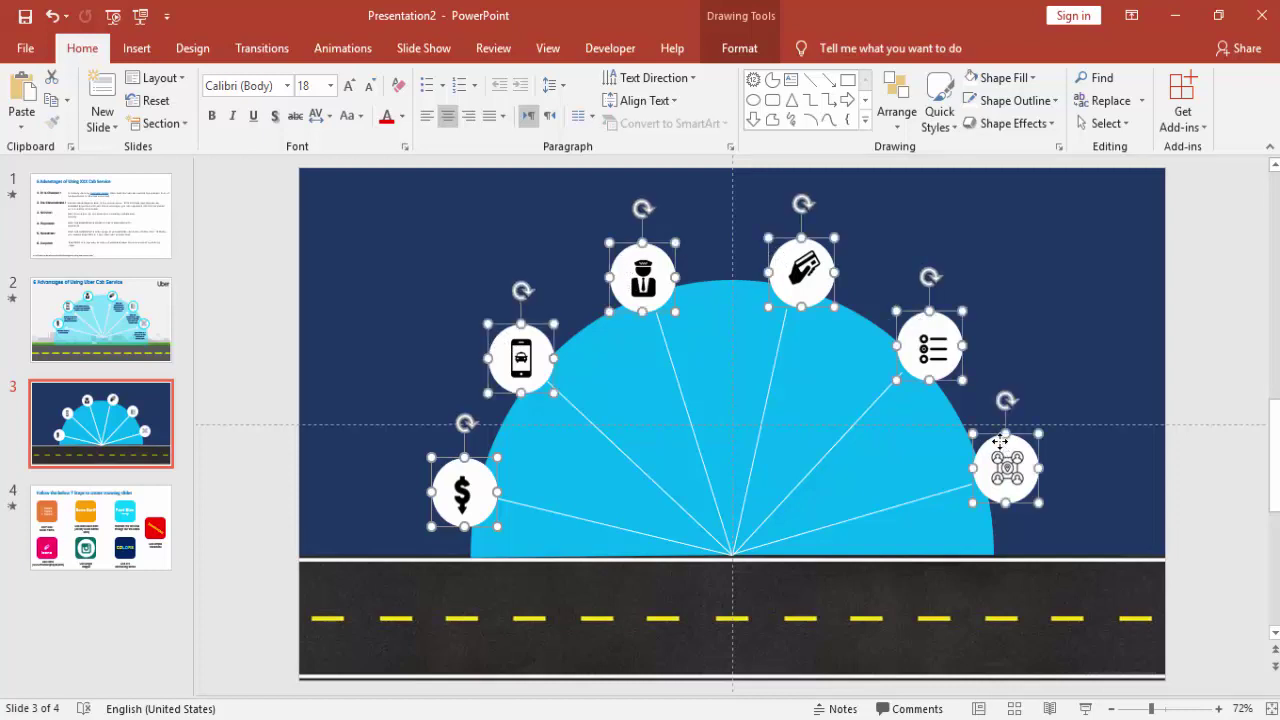
Give the selected circles a blue outline with 2¼ pt weight
{"action": "left_click", "coordinate": [740, 48]}
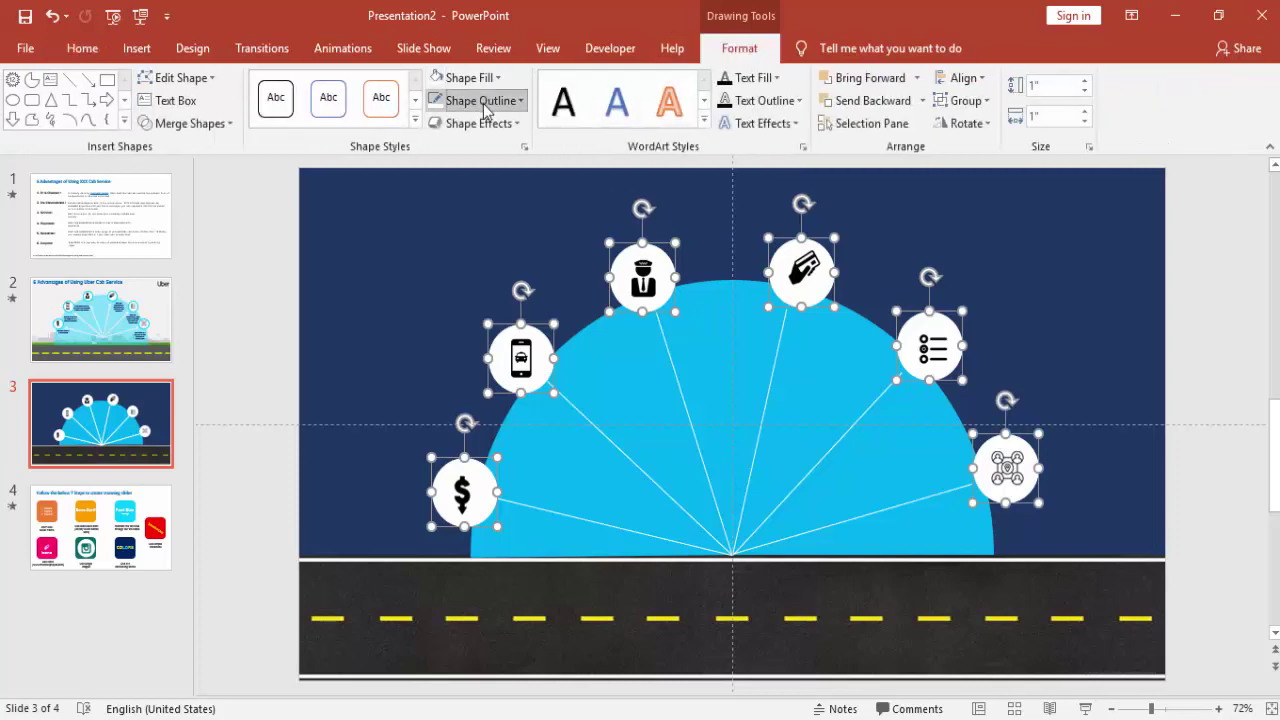
{"action": "left_click", "coordinate": [483, 103]}
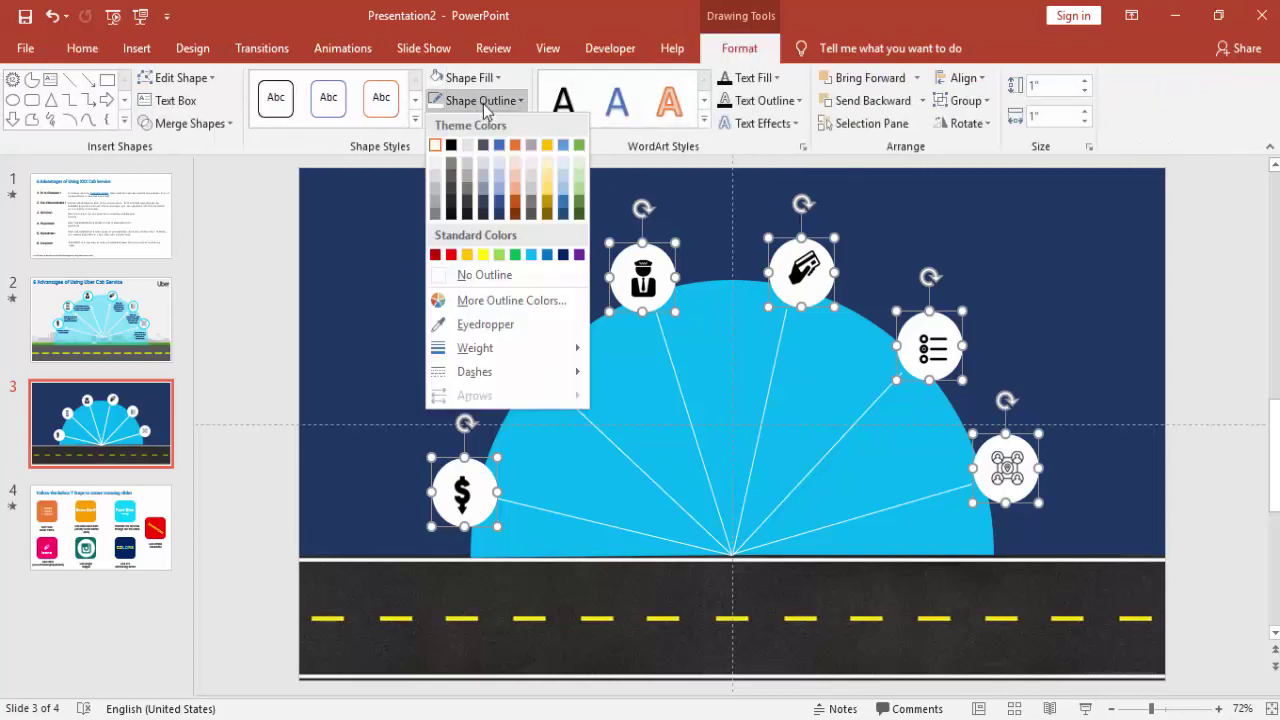
{"action": "left_click", "coordinate": [548, 256]}
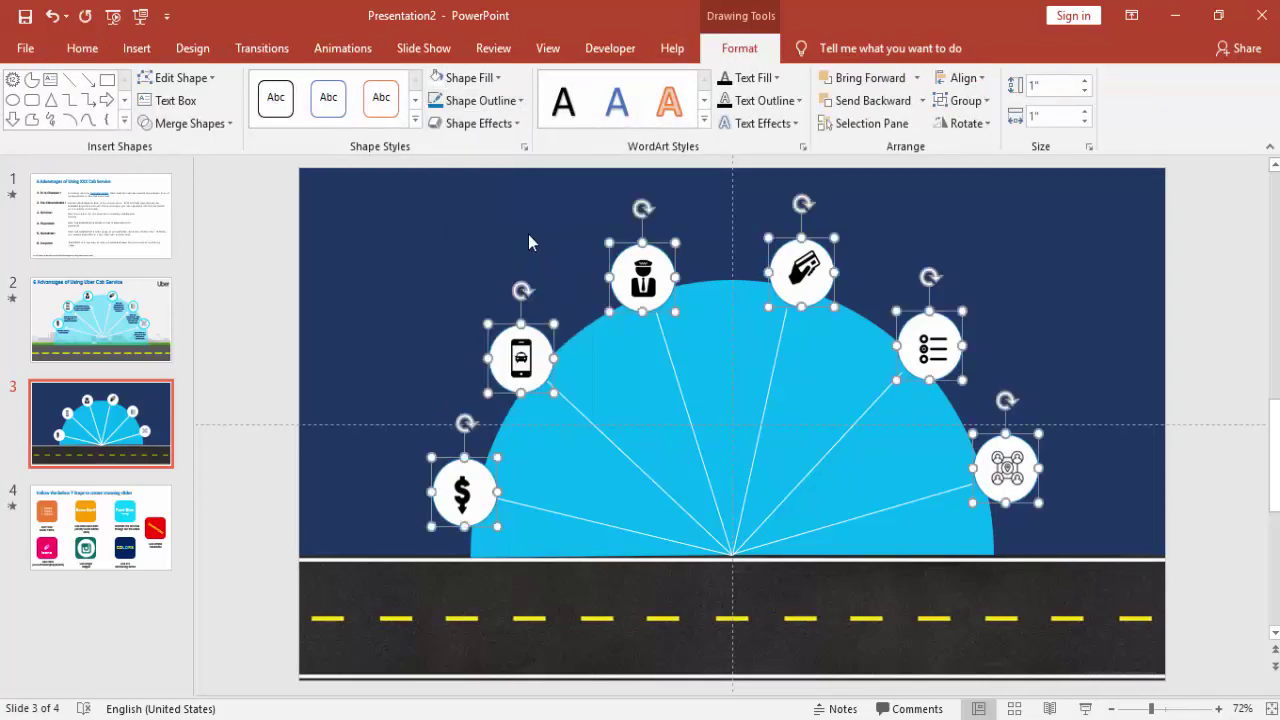
{"action": "left_click", "coordinate": [480, 102]}
{"action": "mouse_move", "coordinate": [580, 347]}
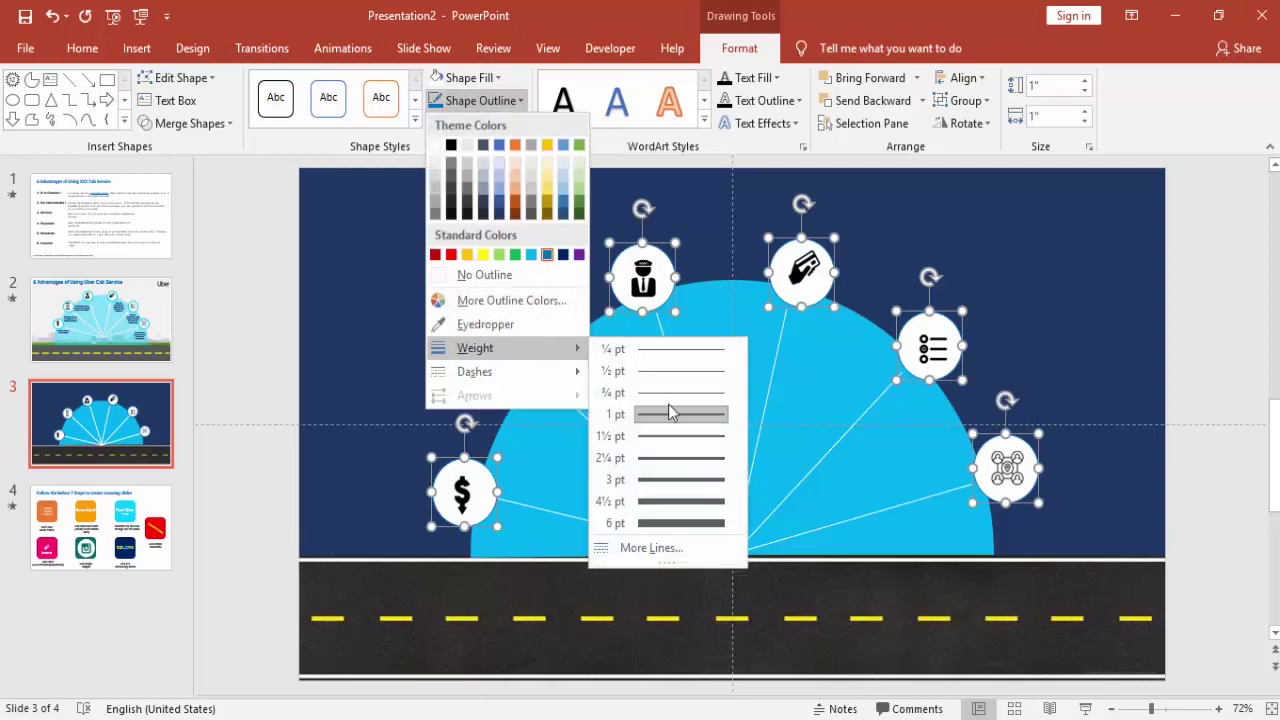
{"action": "left_click", "coordinate": [689, 465]}
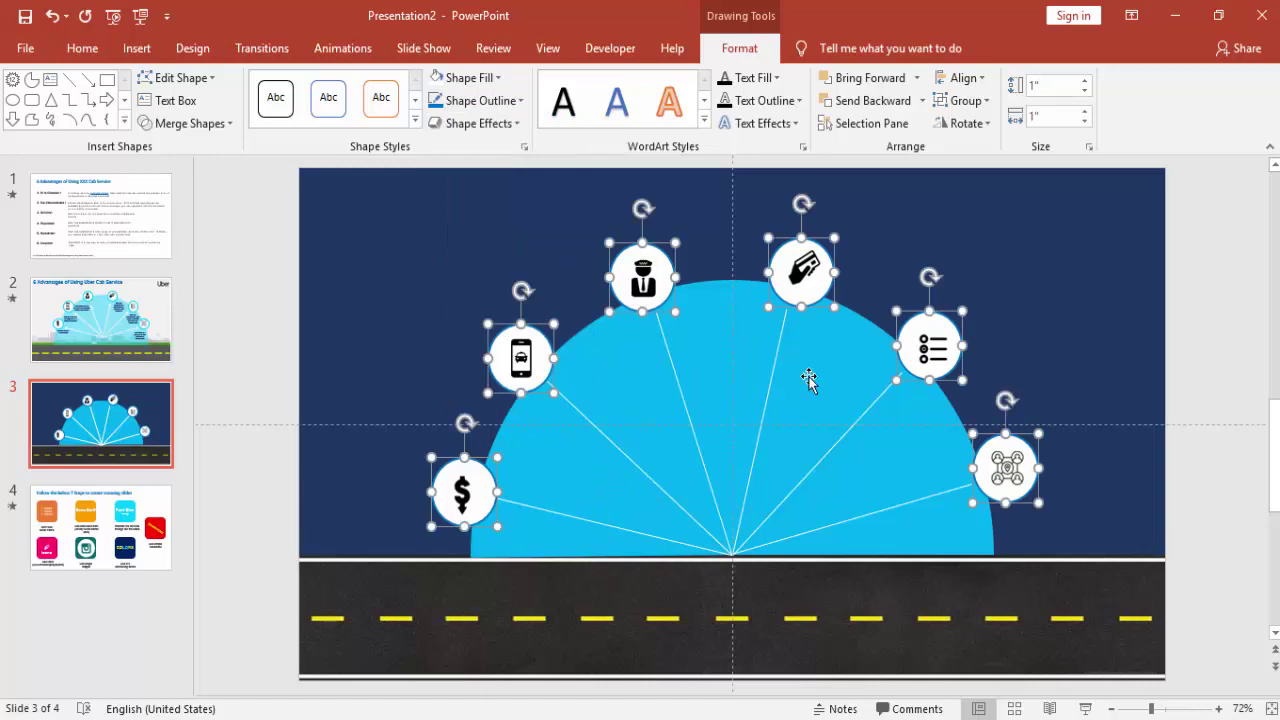